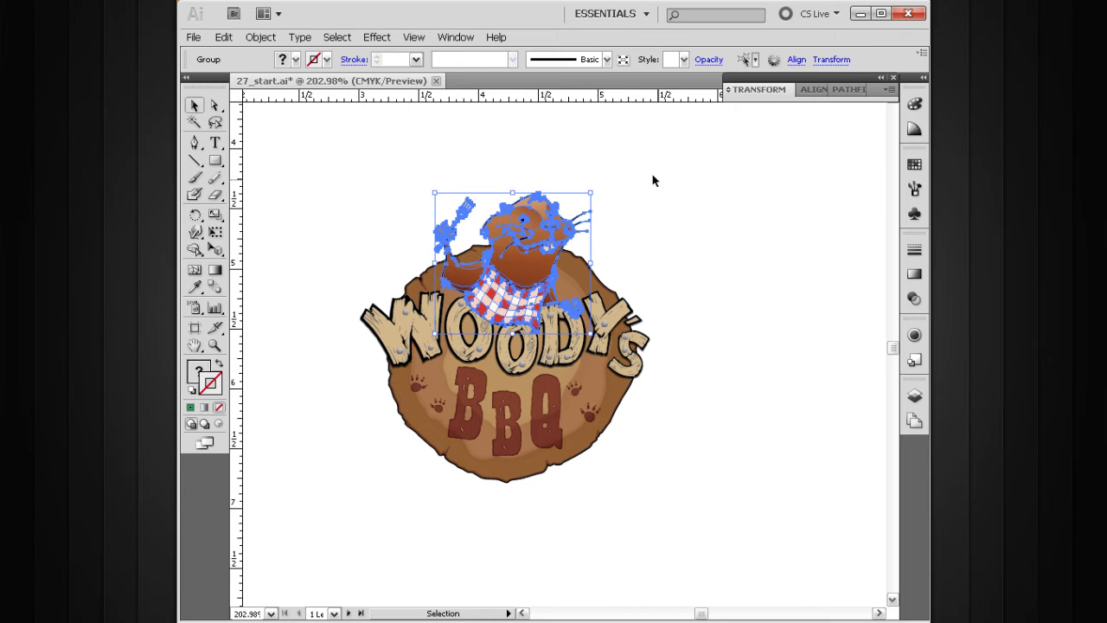
Examine the middle logo's separate groups: the Woody's lettering, the BBQ lettering with paw prints, and the wooden disc
left_click(615, 324)
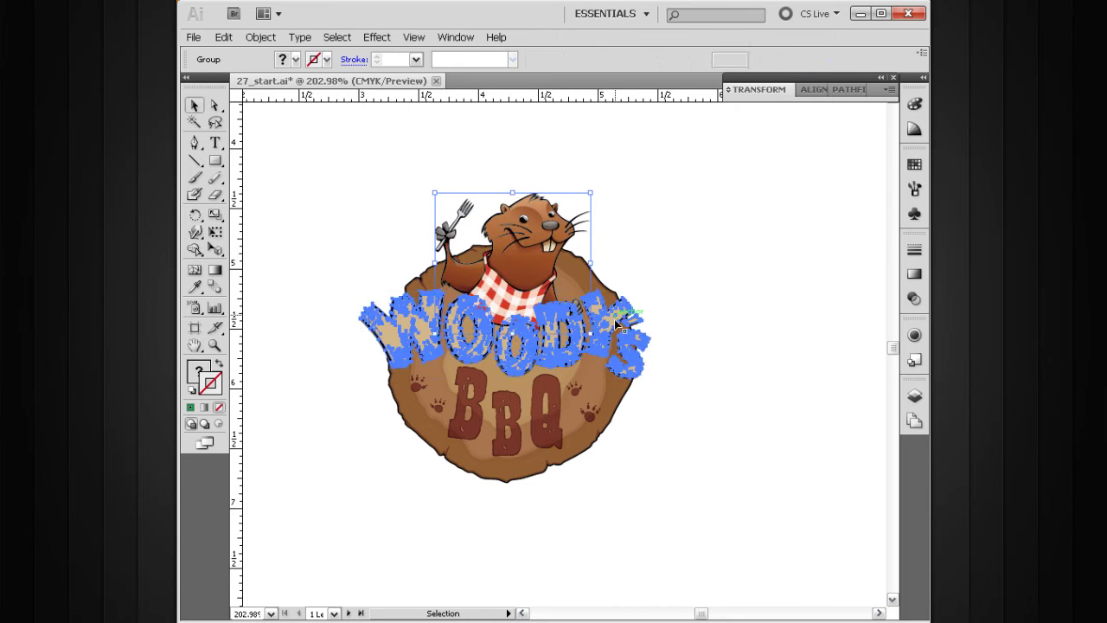
left_click(558, 421)
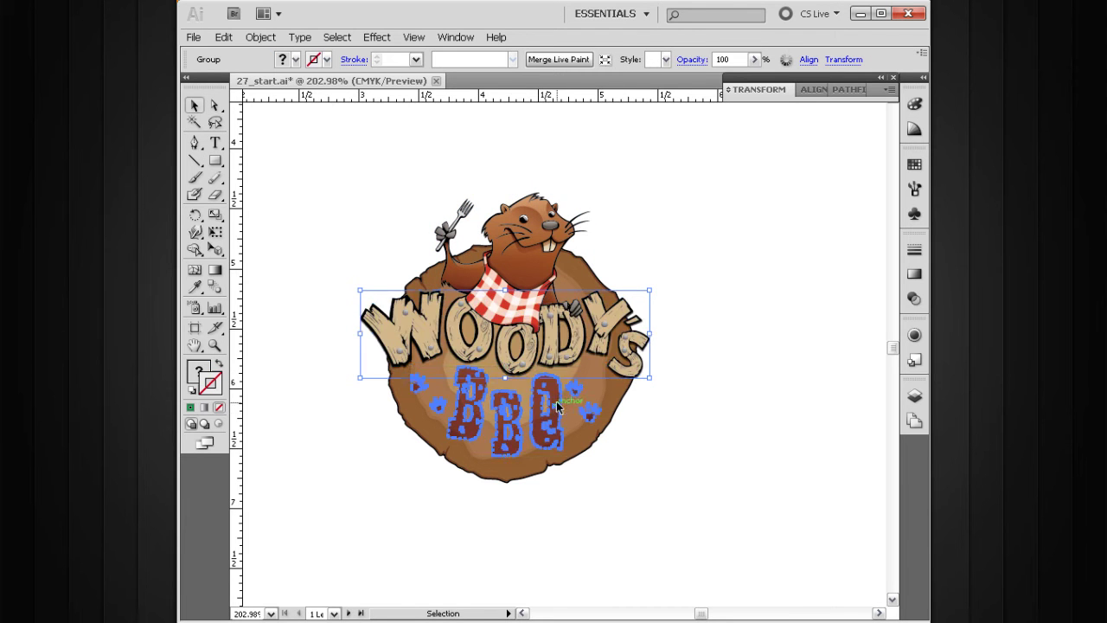
left_click(614, 407)
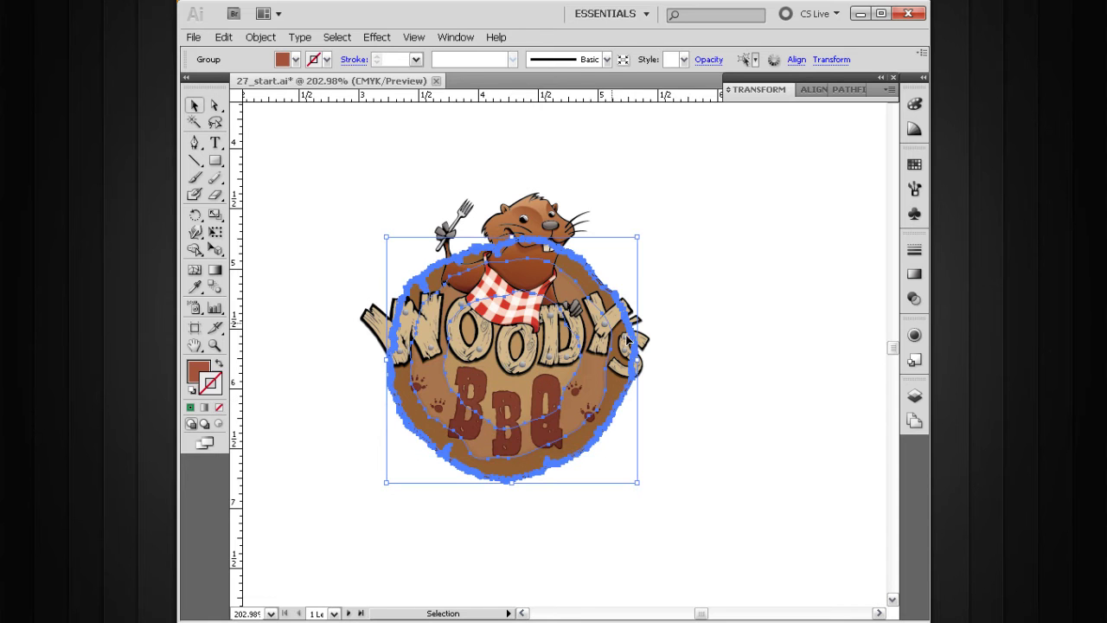
left_click(702, 369)
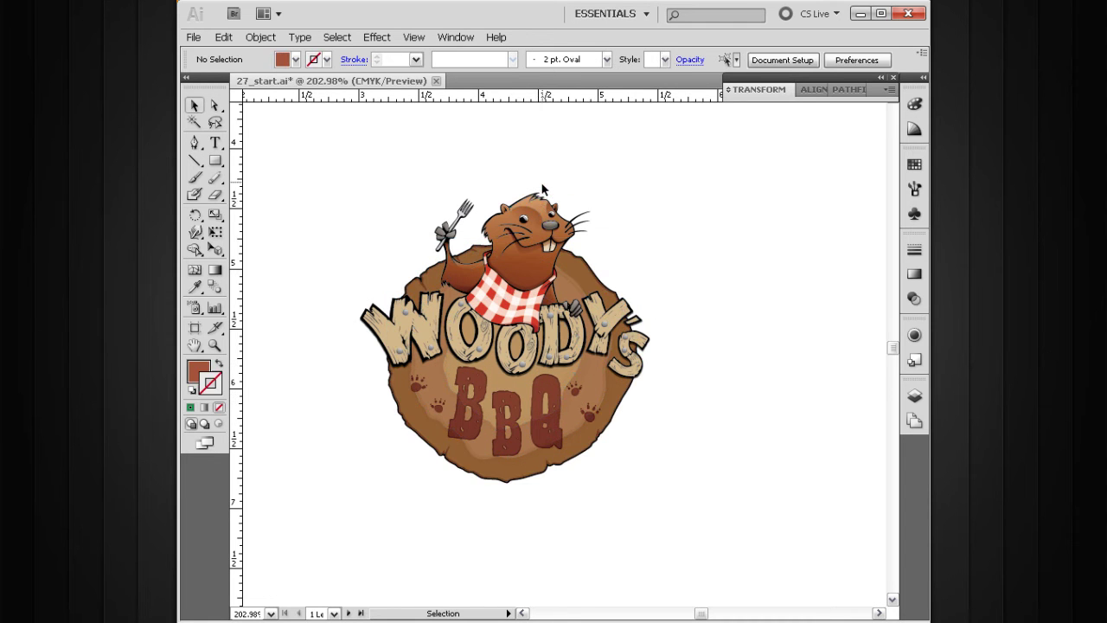
Cut the beaver group out of the logo in the middle of the letterhead
left_click(519, 216)
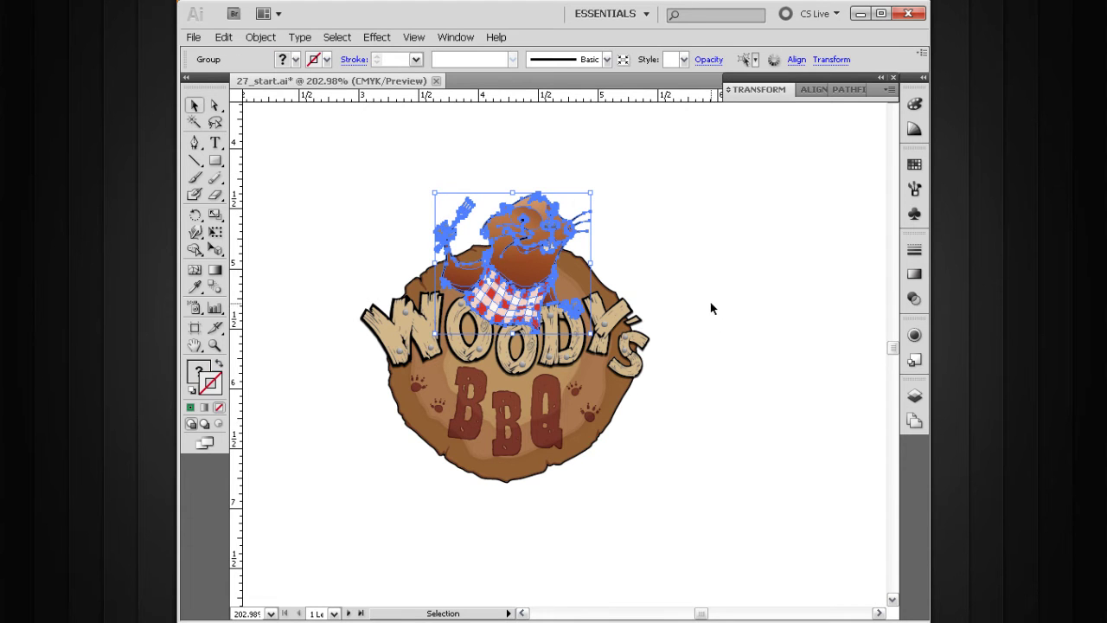
left_click(223, 37)
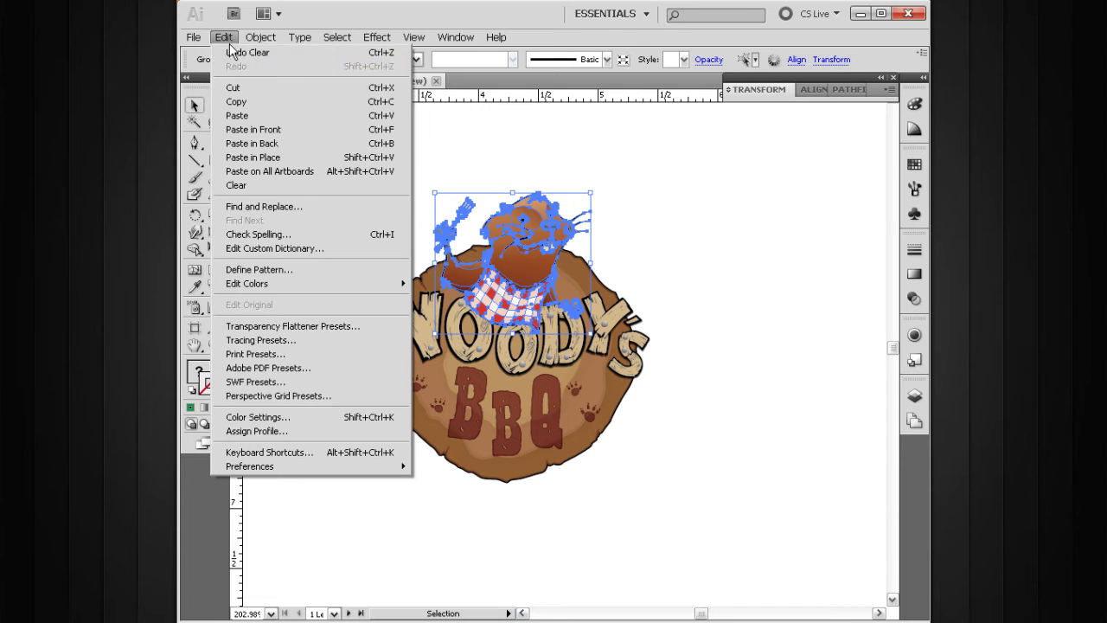
left_click(245, 89)
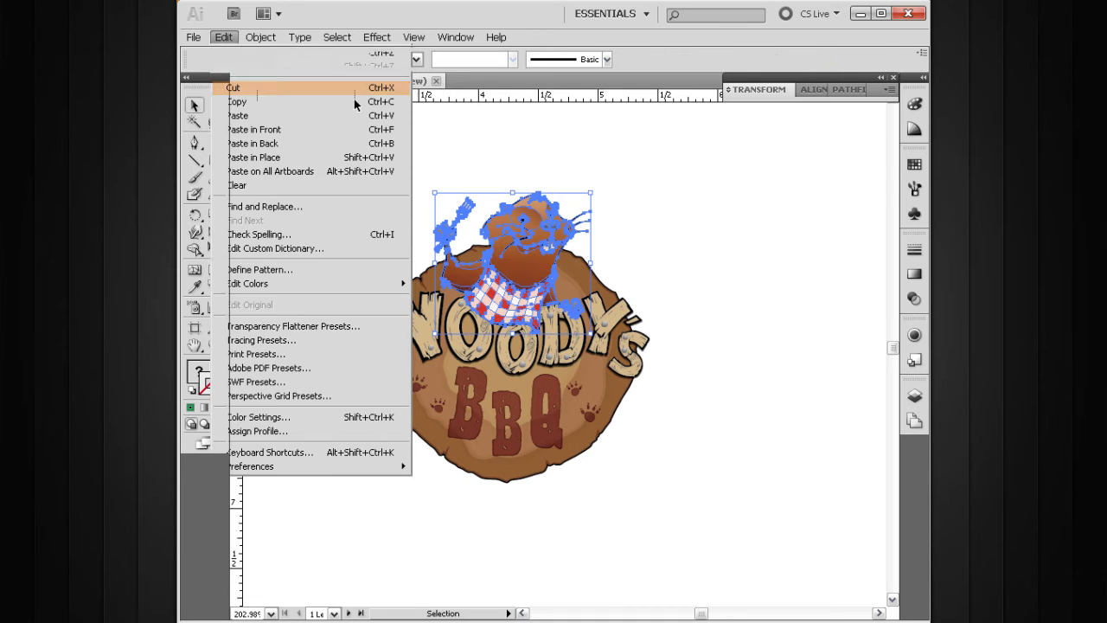
Try a plain paste of the beaver at the centre of the view, and delete the pasted copy
left_click(669, 284, "ctrl+alt")
left_click(669, 286, "ctrl+alt")
left_click(659, 285, "ctrl+alt")
left_click_drag(473, 401, 607, 306)
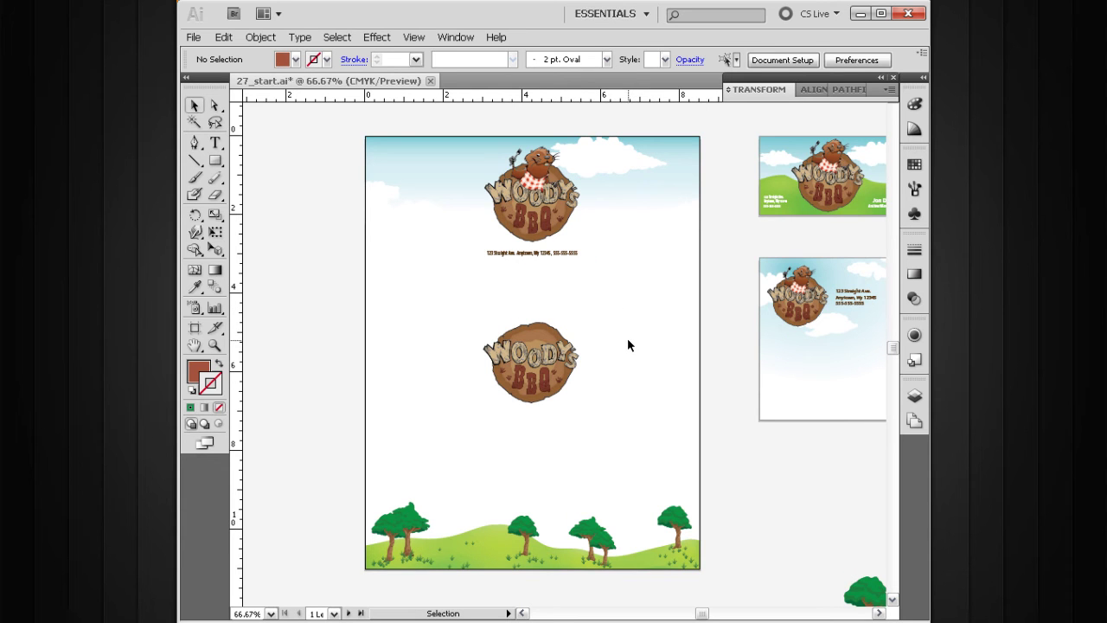
key("ctrl+v")
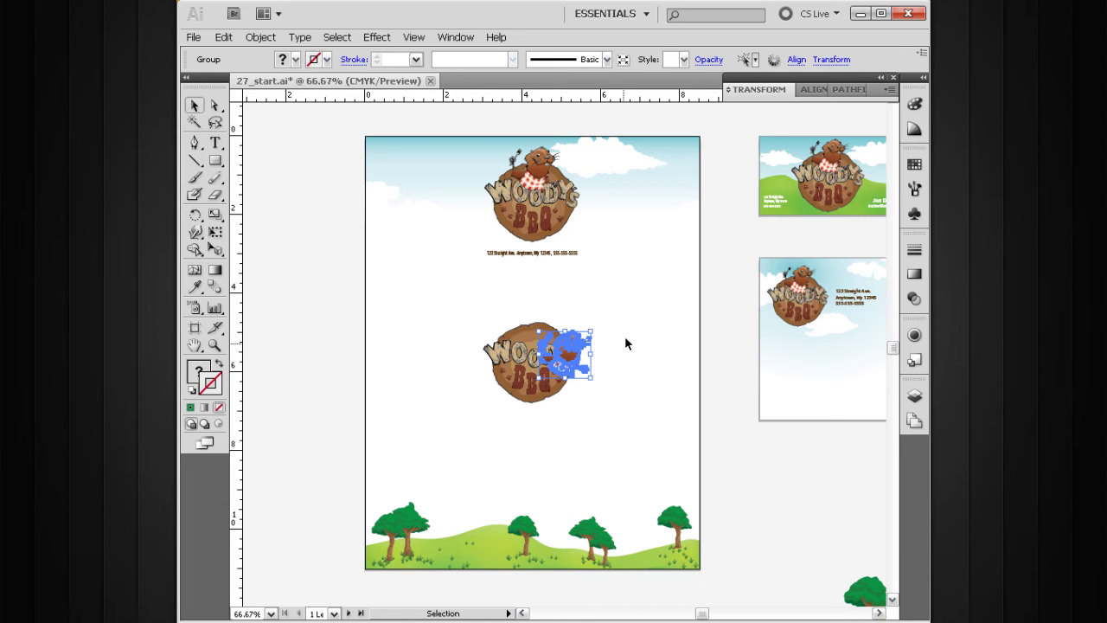
left_click(569, 399)
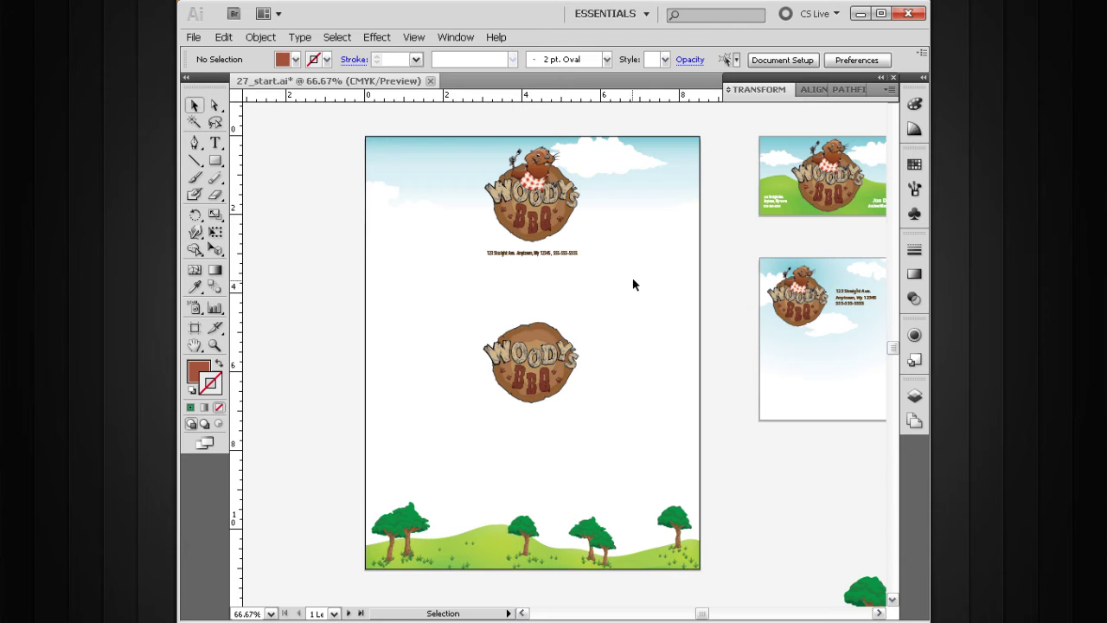
Paste the beaver in place so it returns to its original position on the letterhead's middle logo
left_click(223, 38)
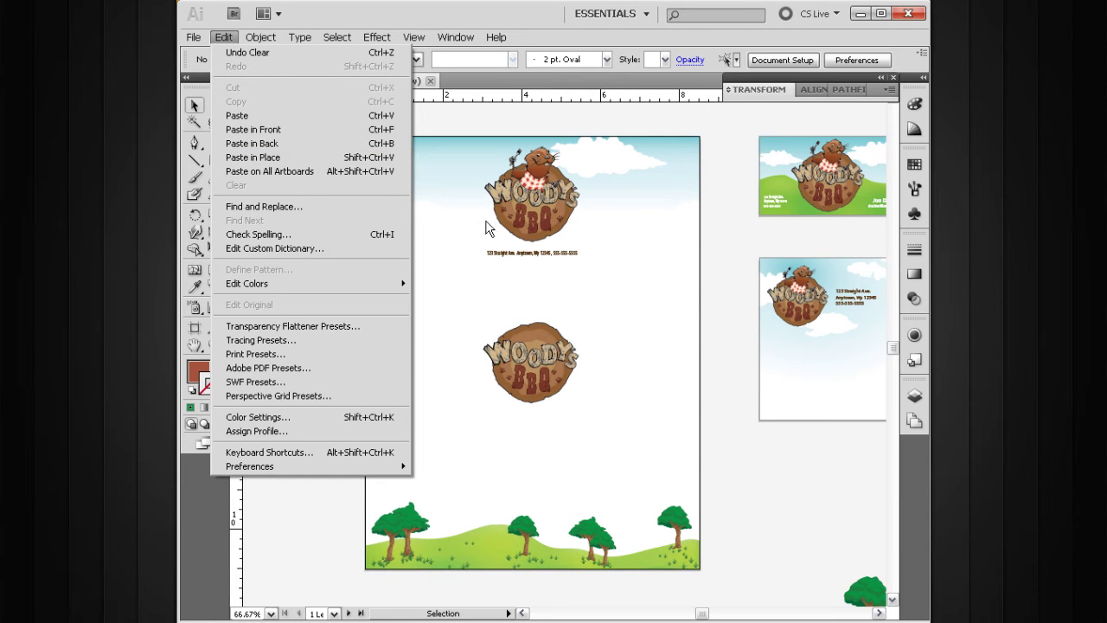
left_click(629, 313)
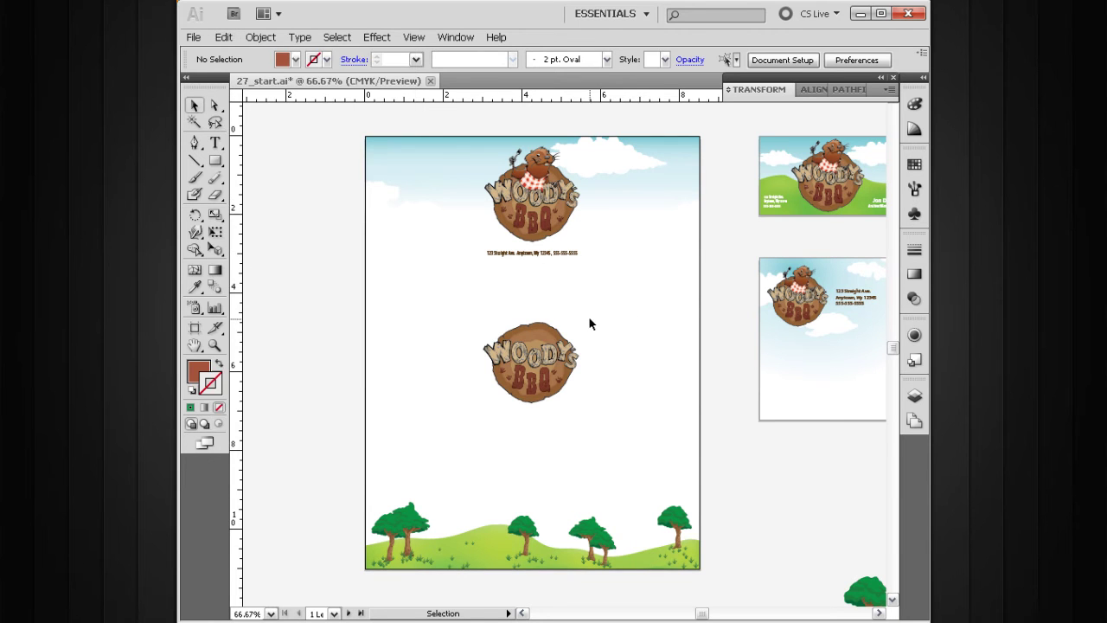
key("ctrl+v")
key("ctrl+space")
left_click_drag(624, 280, 451, 440)
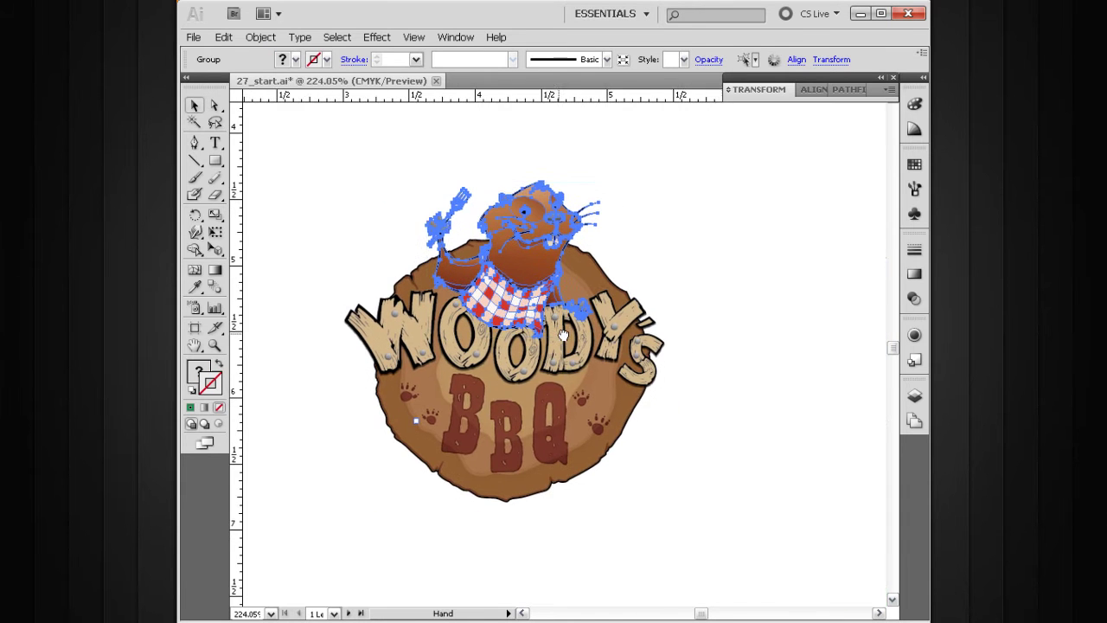
left_click(682, 270)
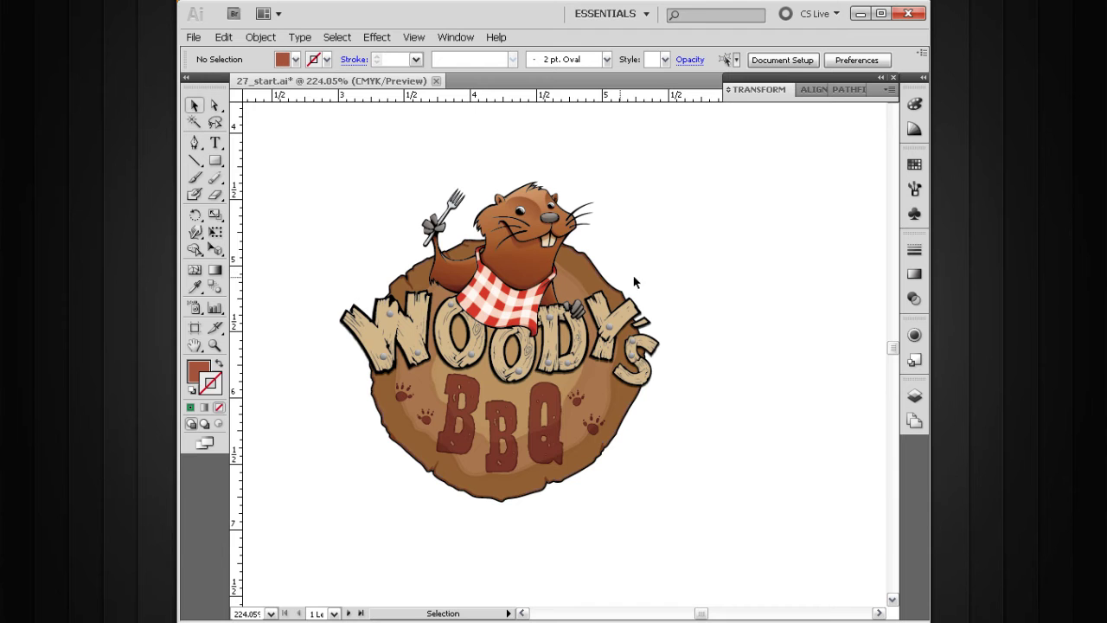
Make the envelope artboard active and paste another copy of the beaver in place relative to it
key("ctrl+alt+space")
left_click(599, 345)
left_click(600, 345)
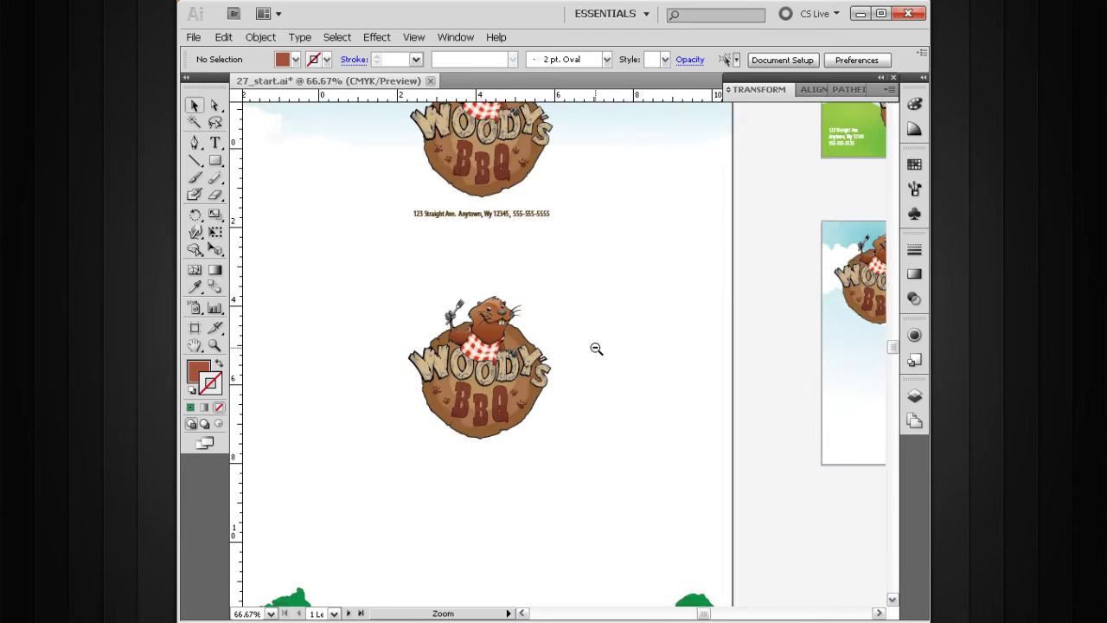
left_click(596, 349)
left_click_drag(554, 379, 576, 346)
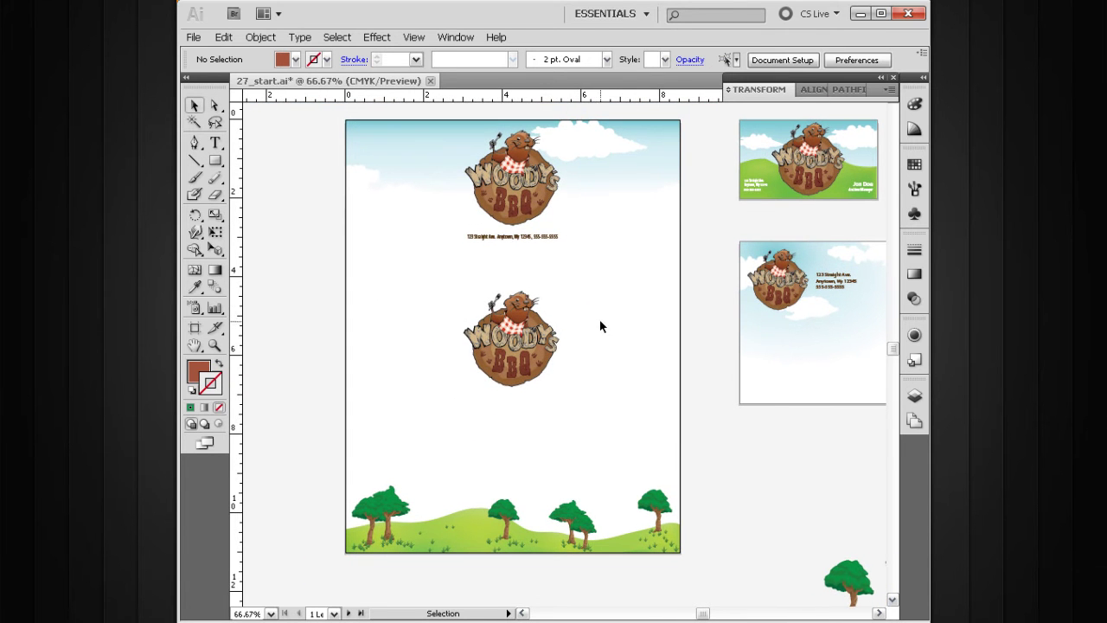
left_click_drag(676, 330, 429, 310)
left_click_drag(651, 322, 558, 323)
left_click(600, 345)
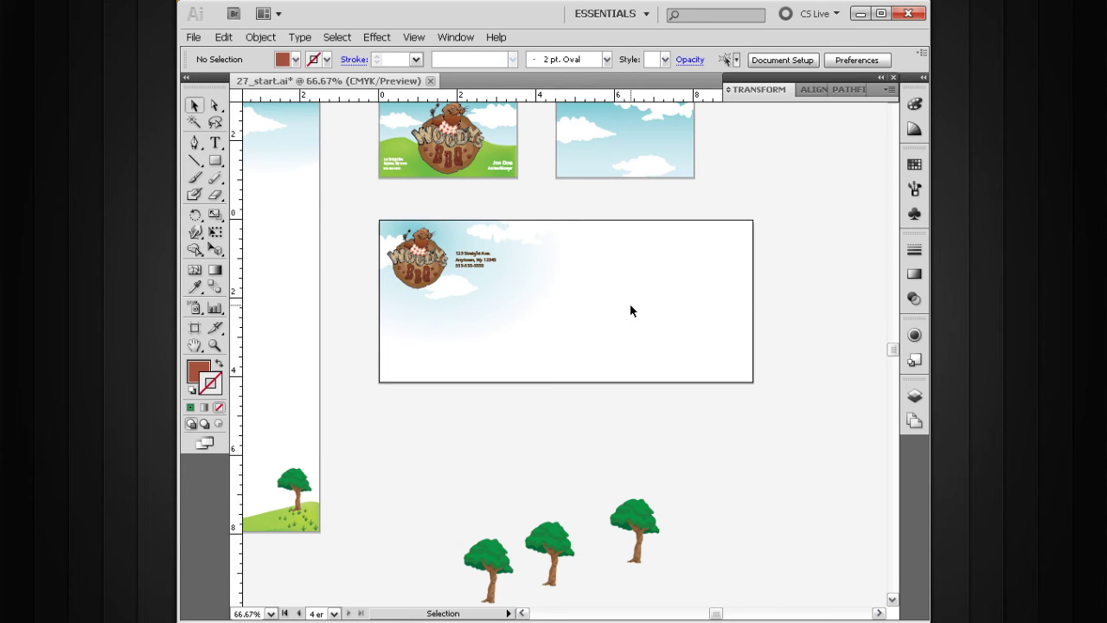
key("ctrl")
key("ctrl+v")
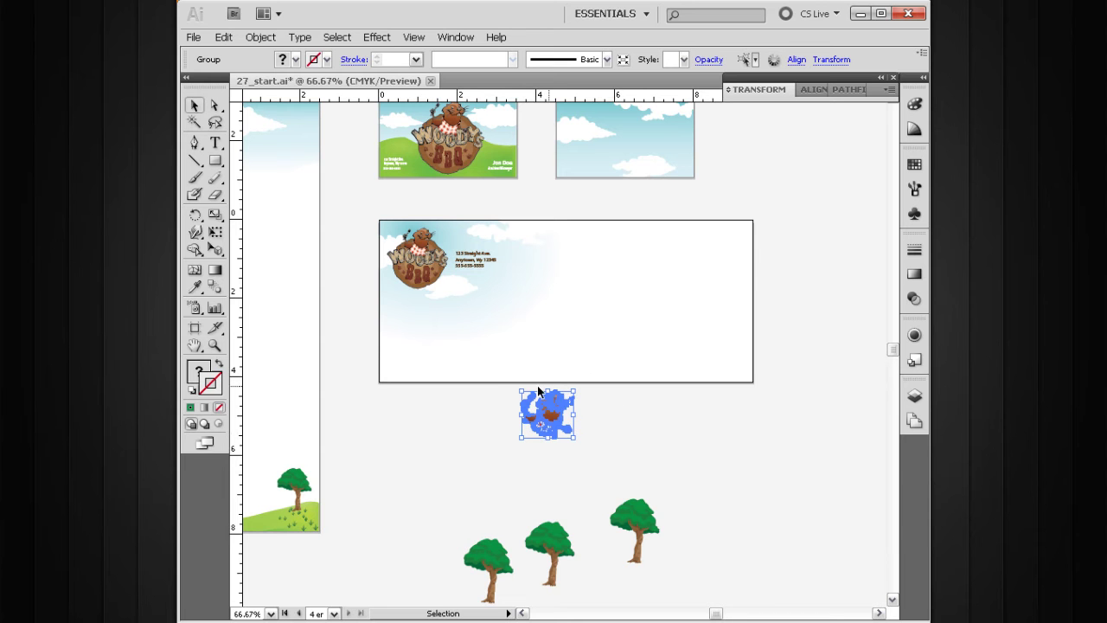
Compare the Transform coordinates of the two beaver copies relative to the envelope and letterhead artboards
key("space")
left_click_drag(404, 302, 630, 321)
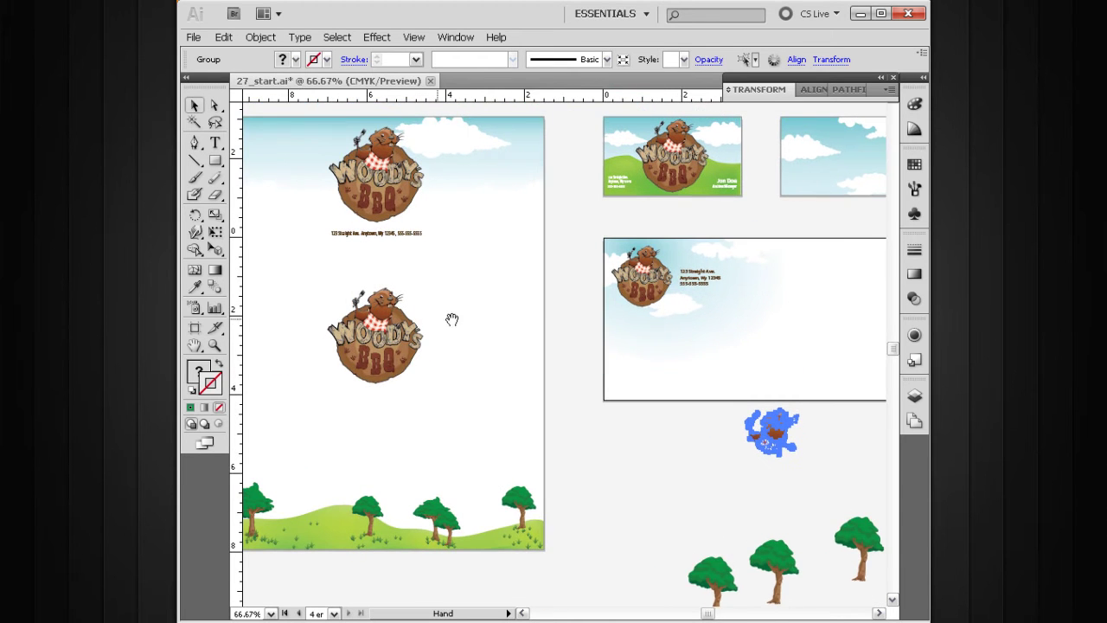
left_click_drag(452, 319, 516, 325)
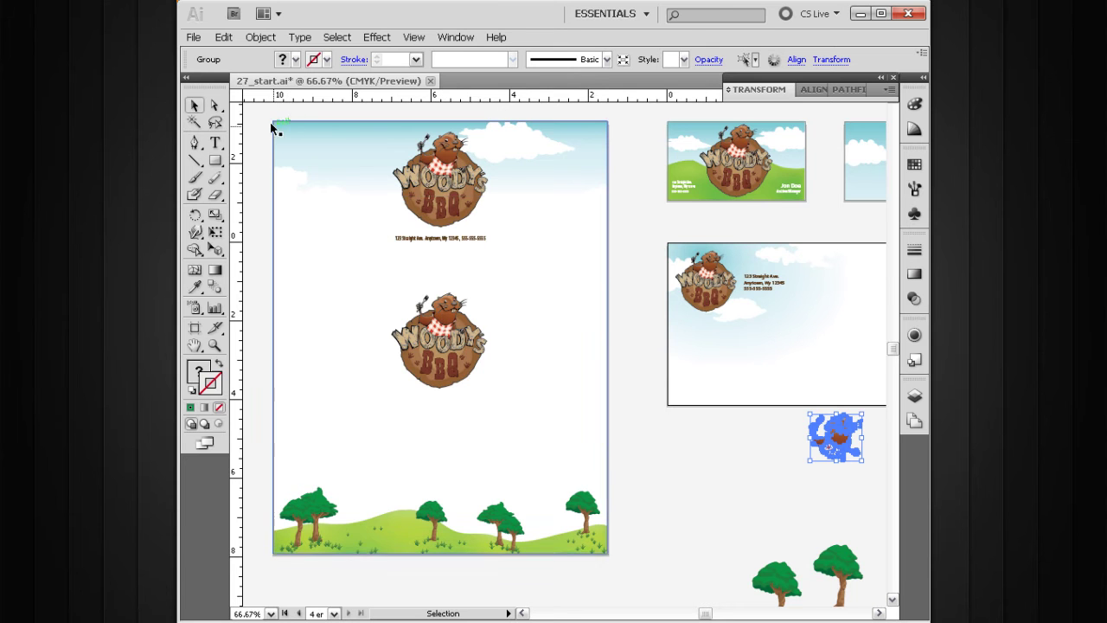
key("space")
left_click_drag(778, 325, 679, 310)
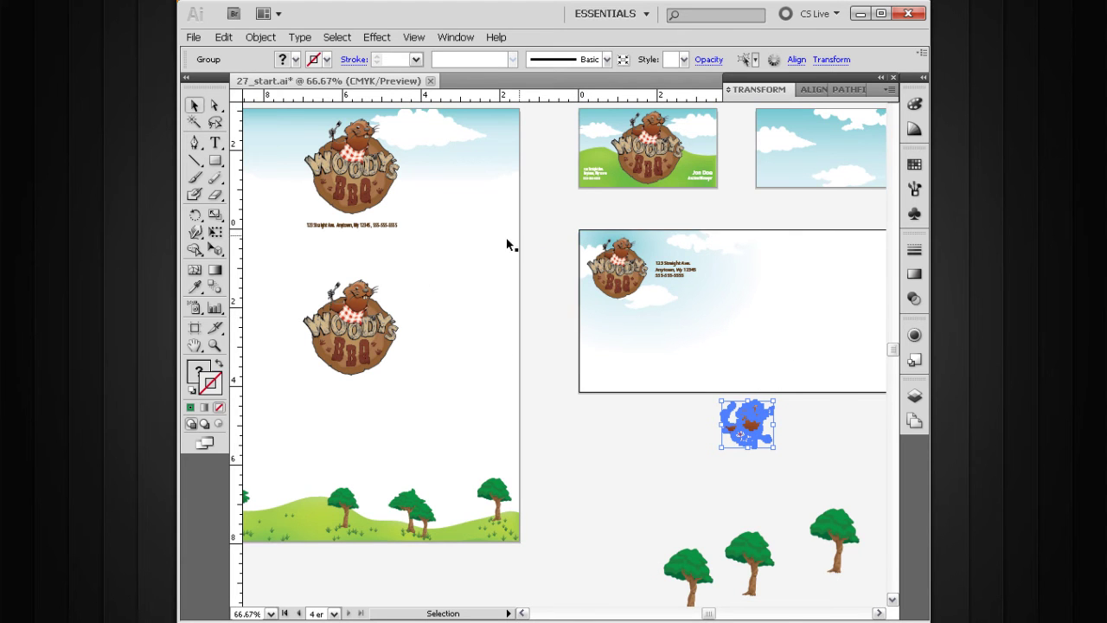
left_click(730, 91)
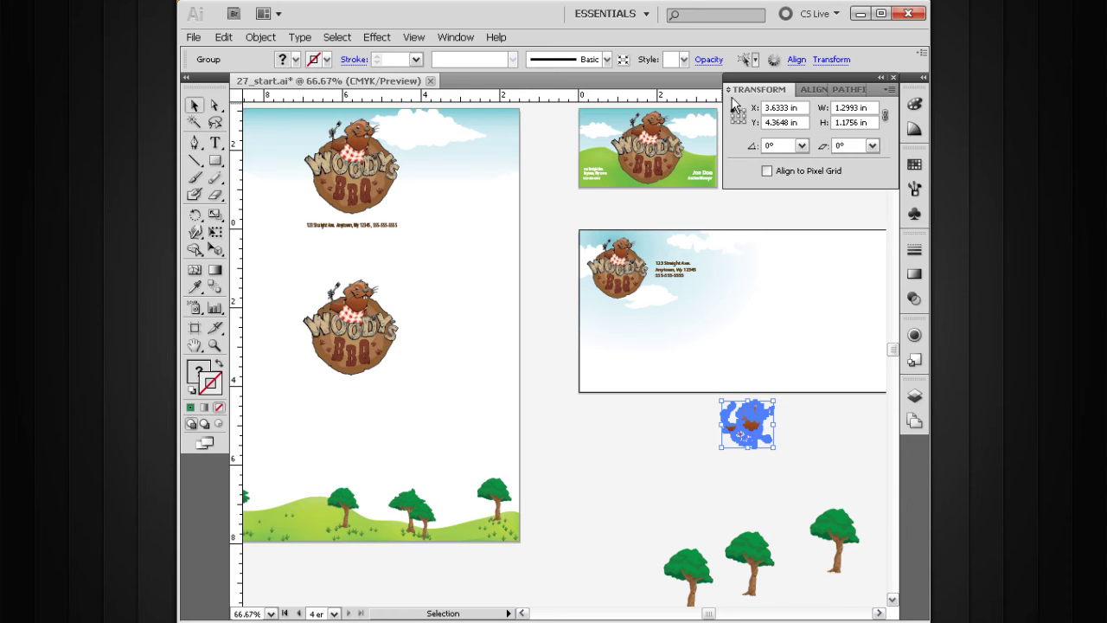
left_click(357, 296)
key("ctrl+shift+v")
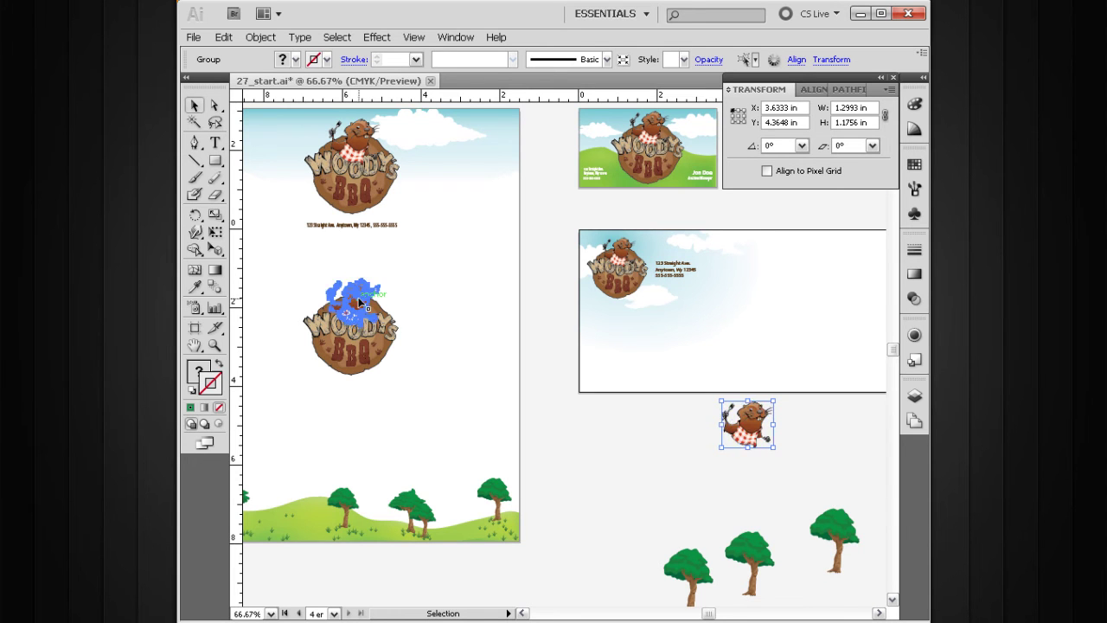
left_click(413, 291)
left_click(365, 297)
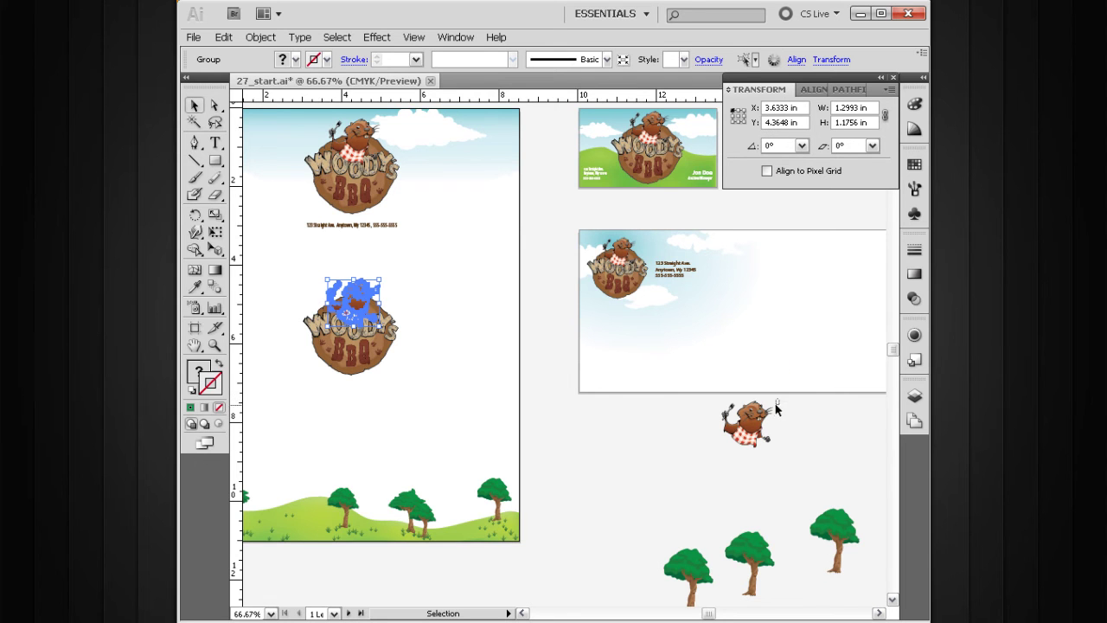
Delete the beaver copy below the envelope artboard
left_click(791, 369)
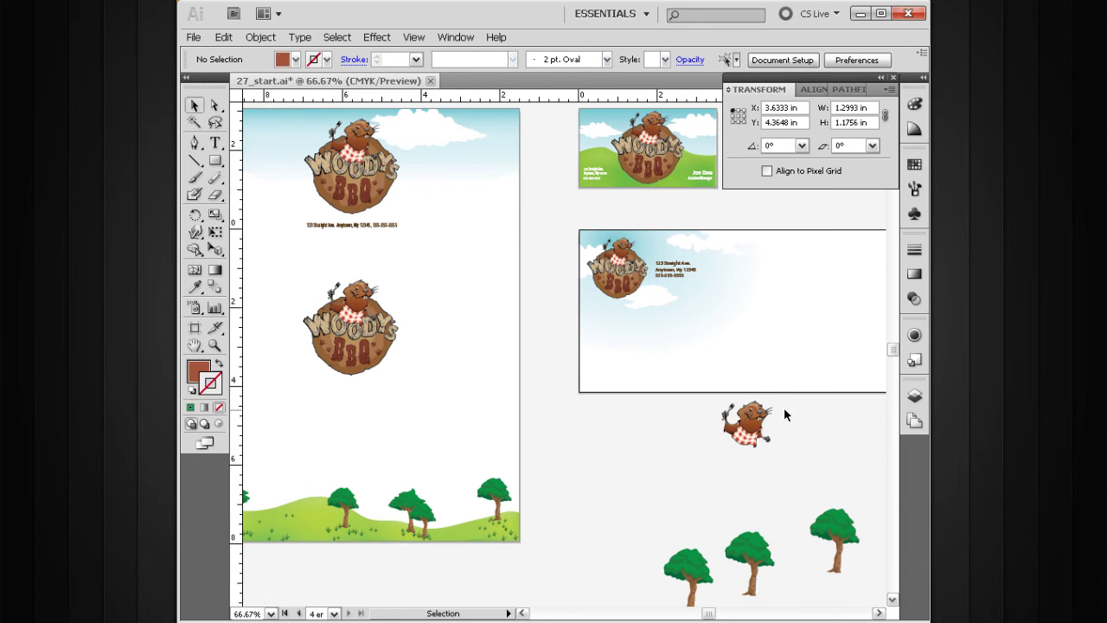
left_click(749, 415)
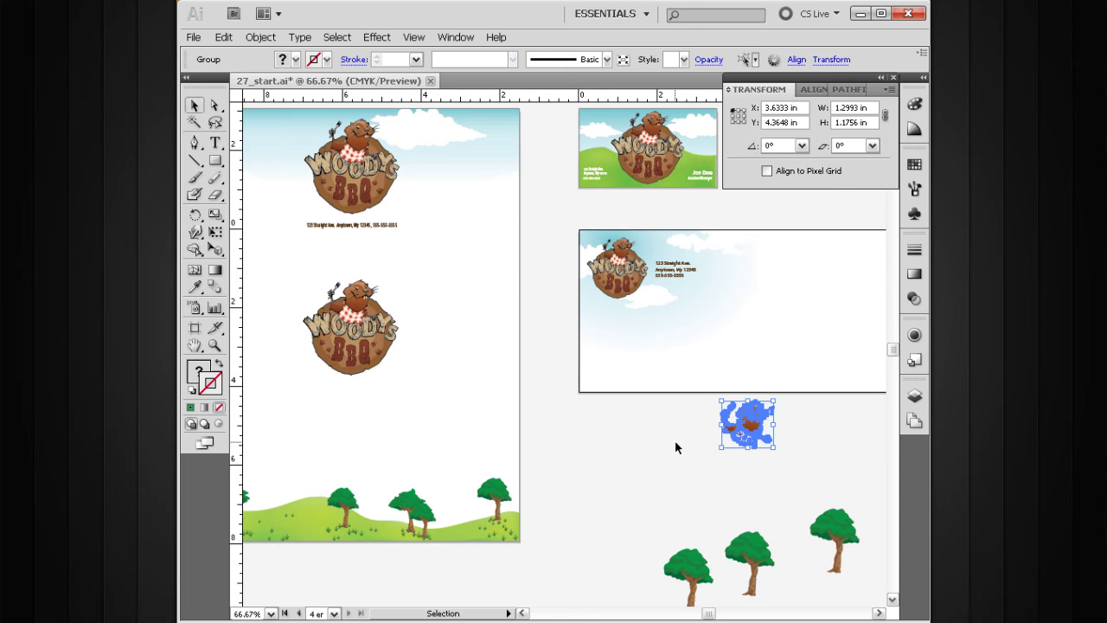
key("Delete")
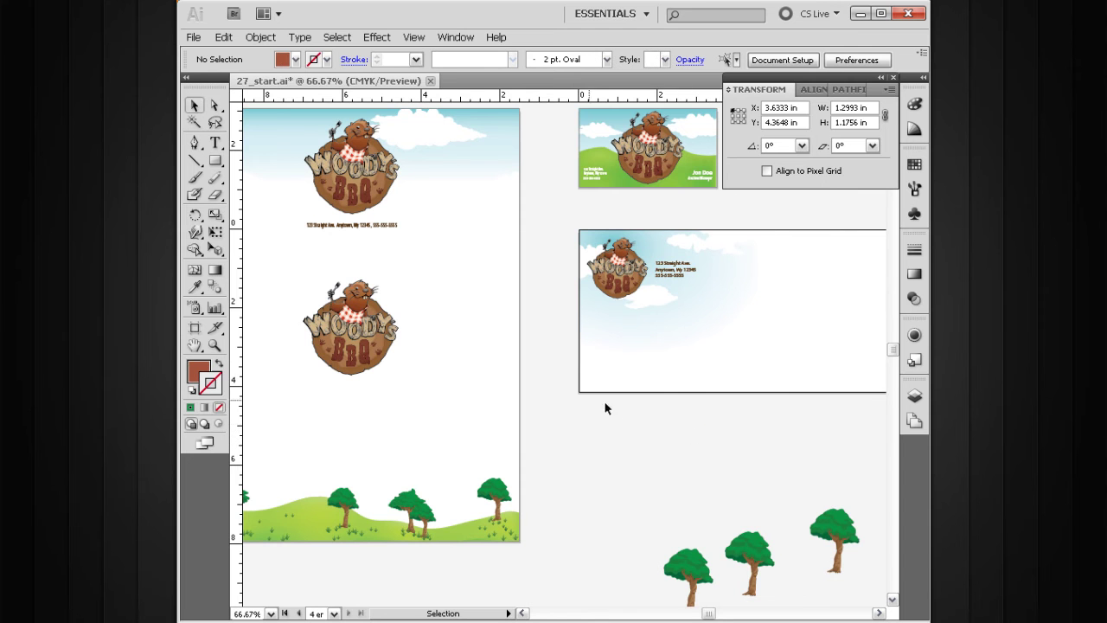
Cut the beaver from the letterhead's middle logo again, leaving the disc and lettering
left_click_drag(396, 360, 549, 367)
left_click_drag(611, 261, 424, 461)
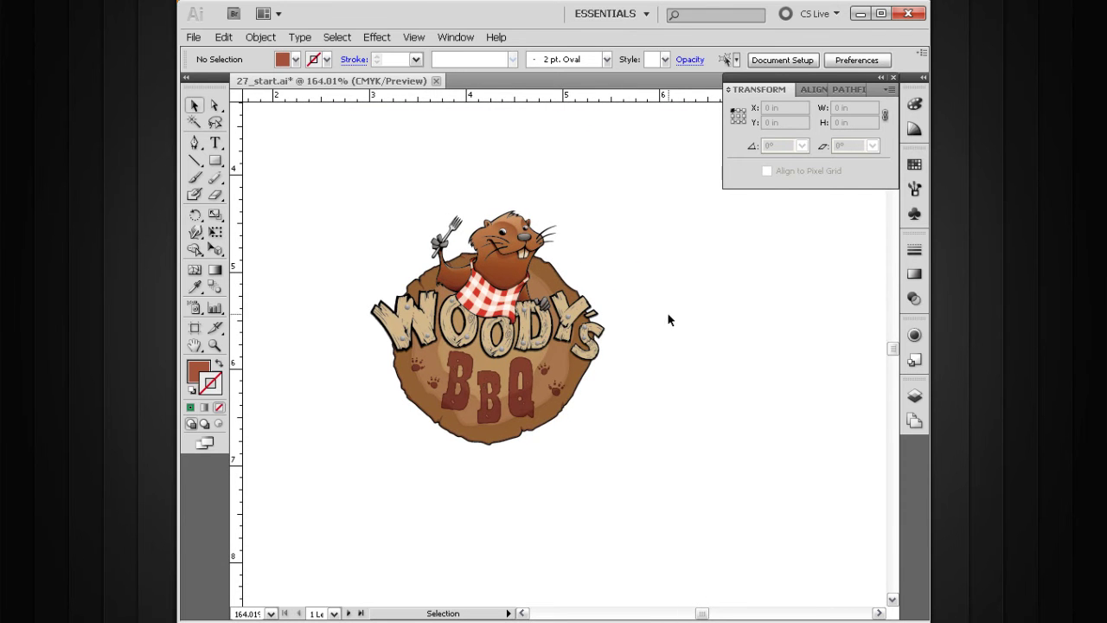
left_click(498, 234)
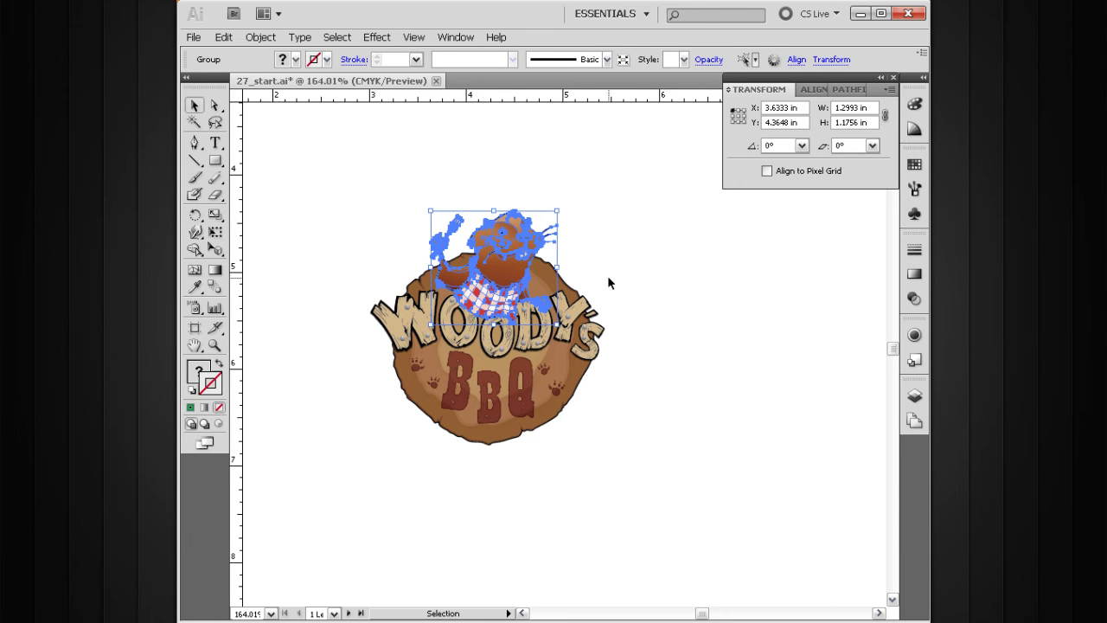
key("Delete")
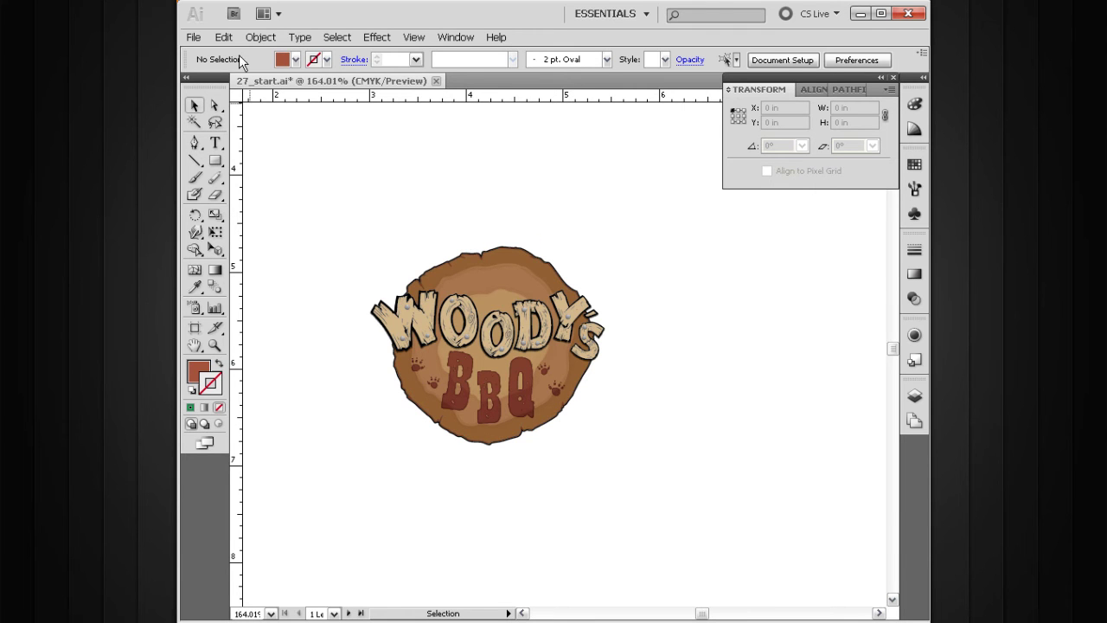
Paste the cut beaver at its original position, directly in front of the wooden disc or behind it, choosing Paste in Back relative to the disc
left_click(225, 38)
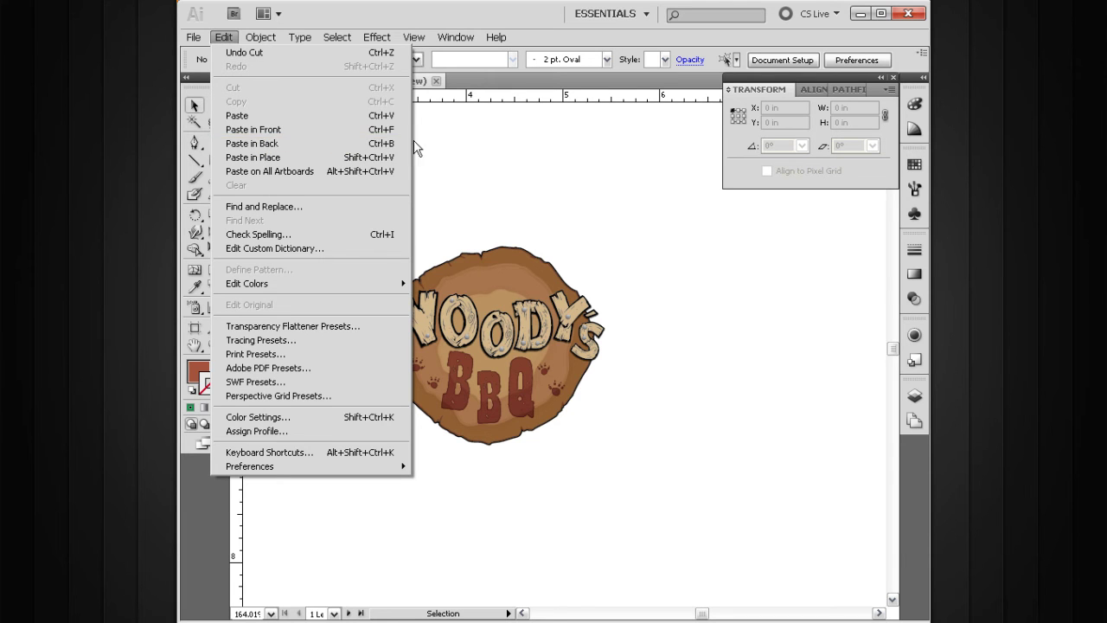
left_click(583, 204)
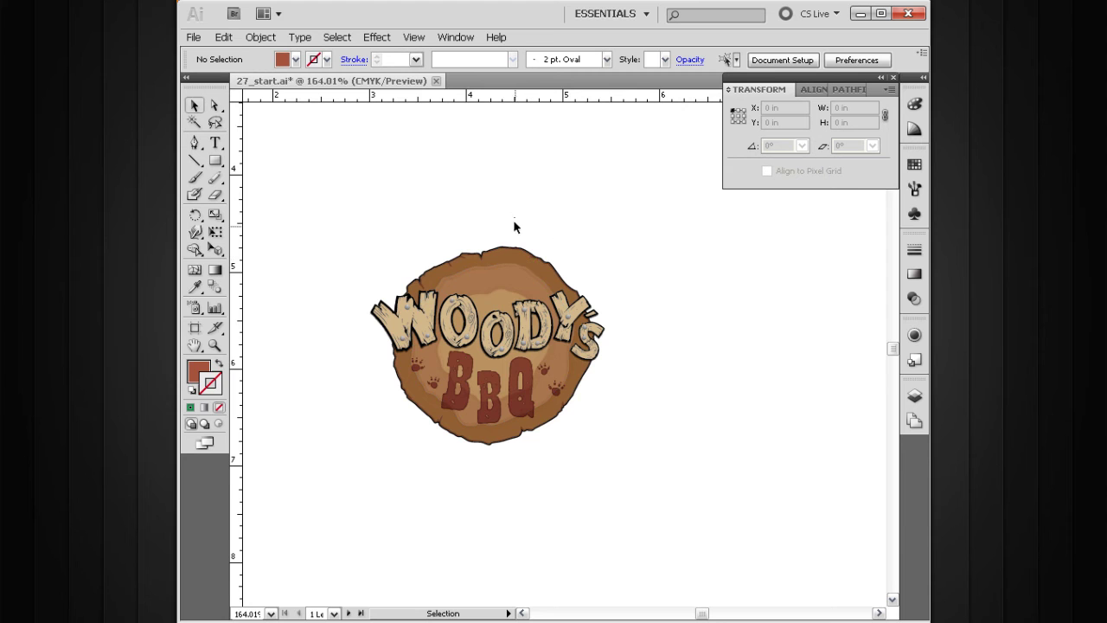
left_click_drag(496, 262, 497, 264)
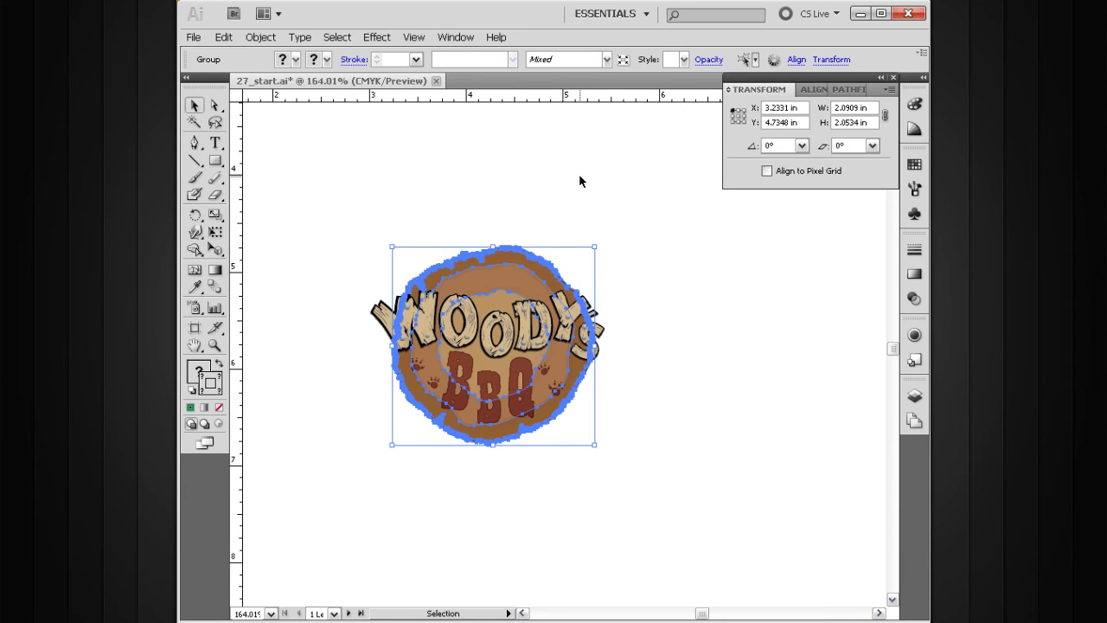
key("ctrl+f")
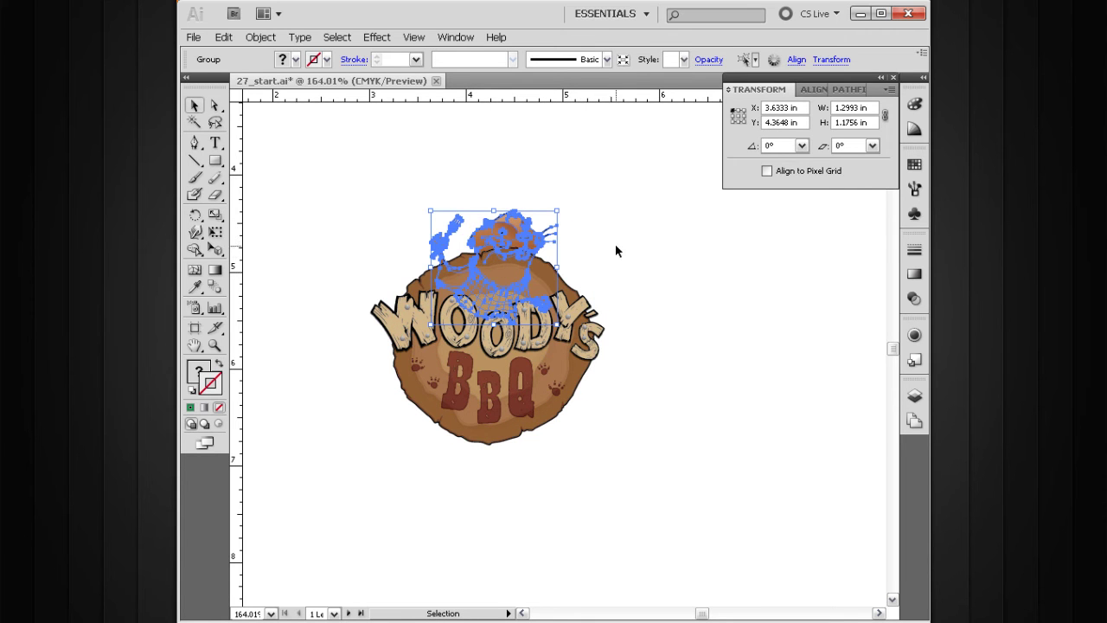
left_click(629, 271)
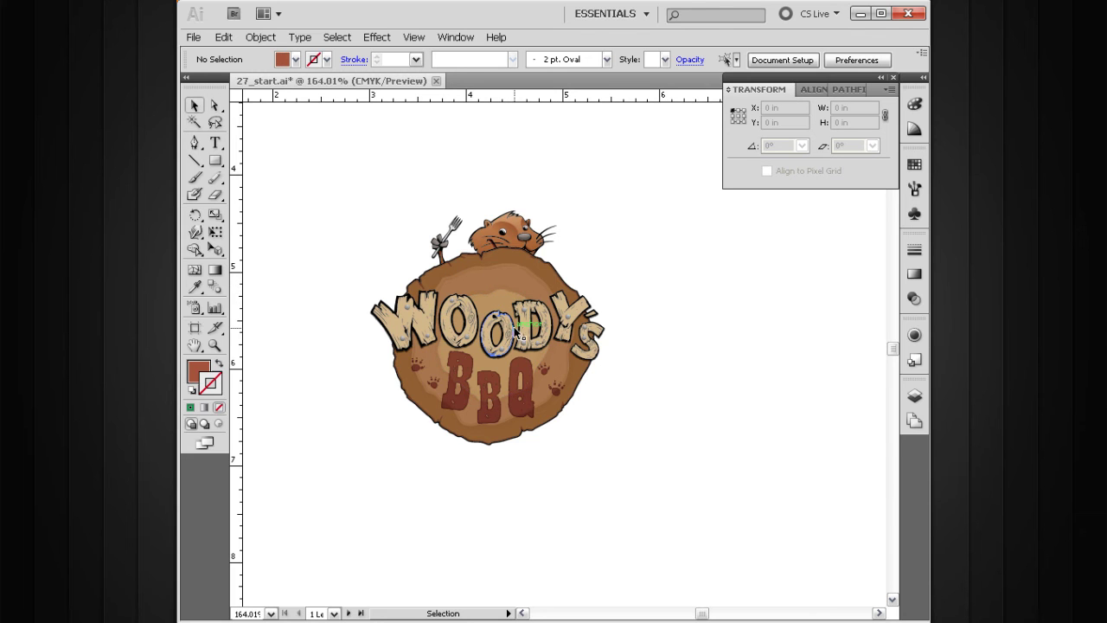
Cut the beaver from behind the wooden disc and paste it directly in front of the disc, behind the WOODY'S lettering
left_click_drag(543, 185, 482, 236)
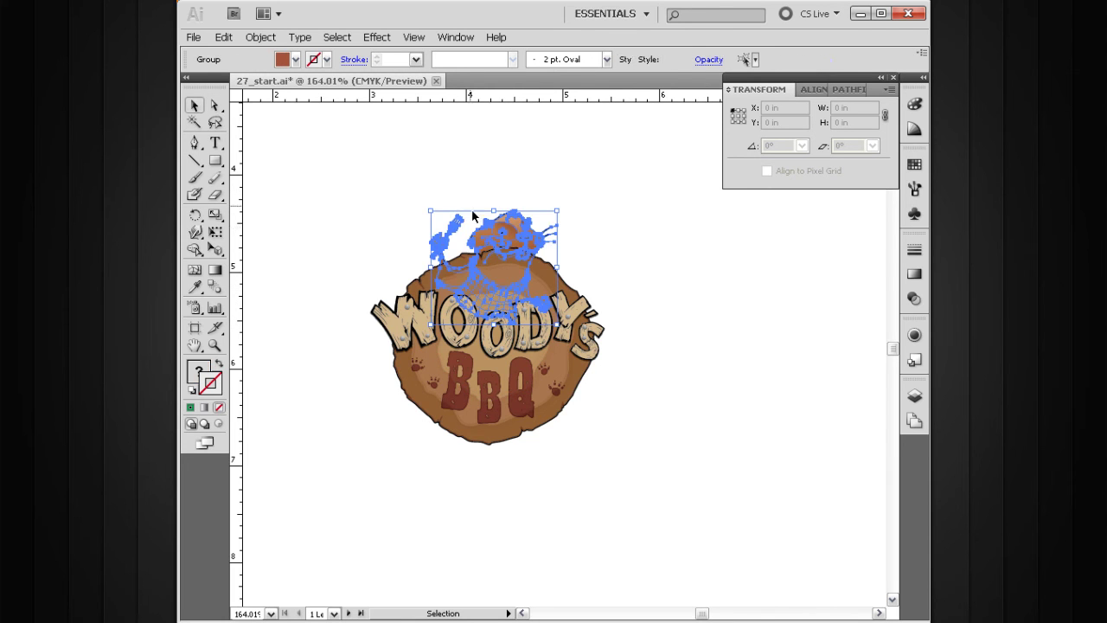
key("Delete")
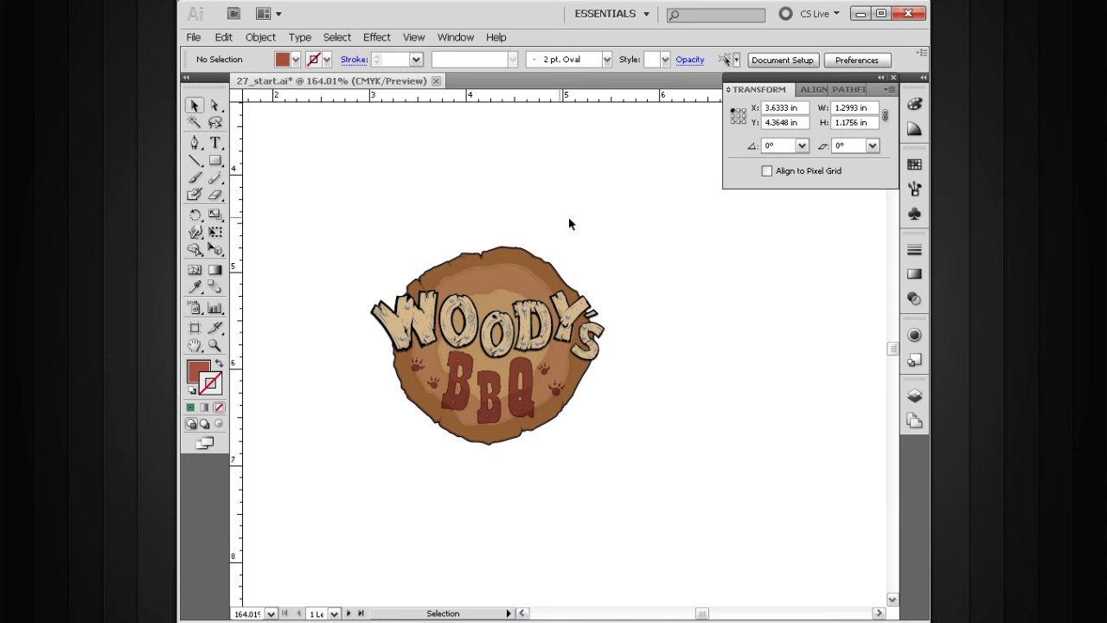
left_click(222, 37)
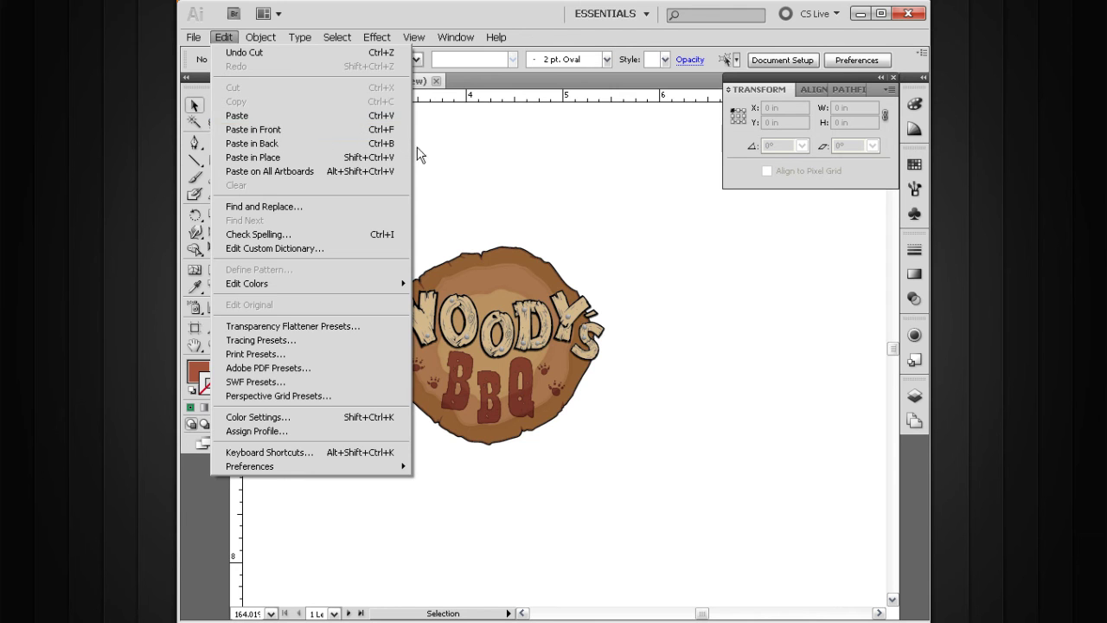
left_click(387, 131)
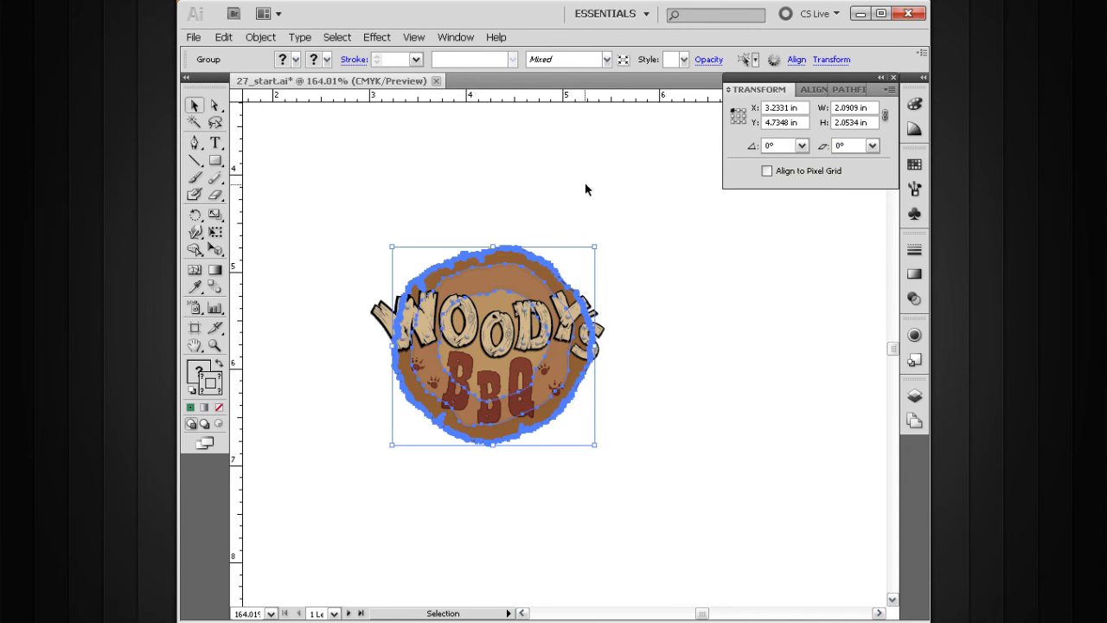
left_click(607, 239)
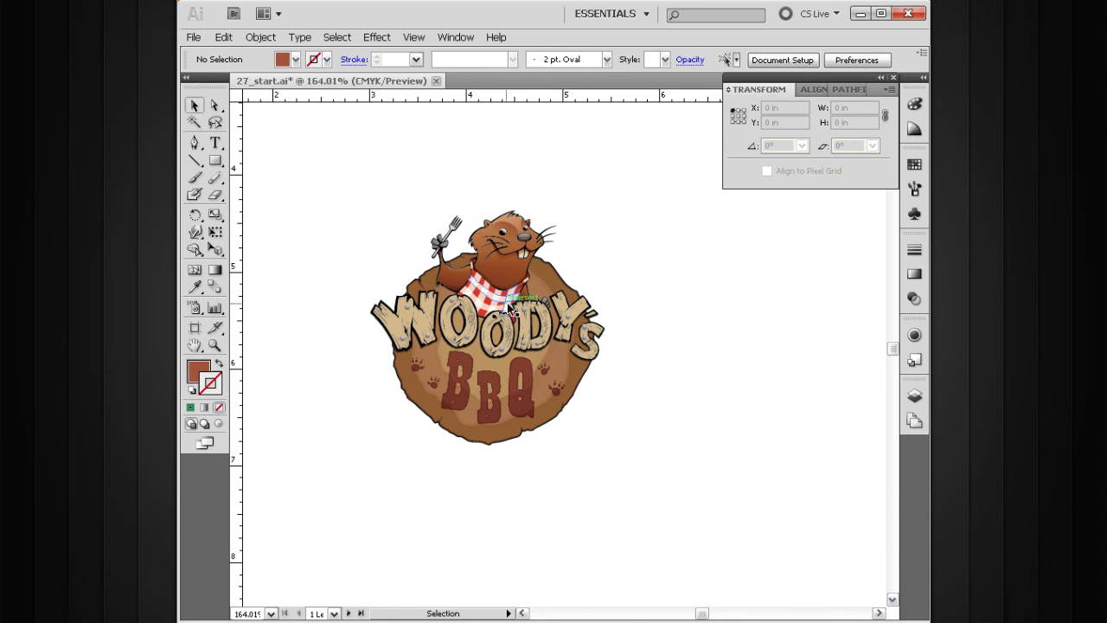
Cut the beaver again and paste it at its original position directly in front of the WOODY'S lettering
key("z")
left_click_drag(620, 163, 346, 458)
left_click_drag(563, 329, 522, 300)
key("v")
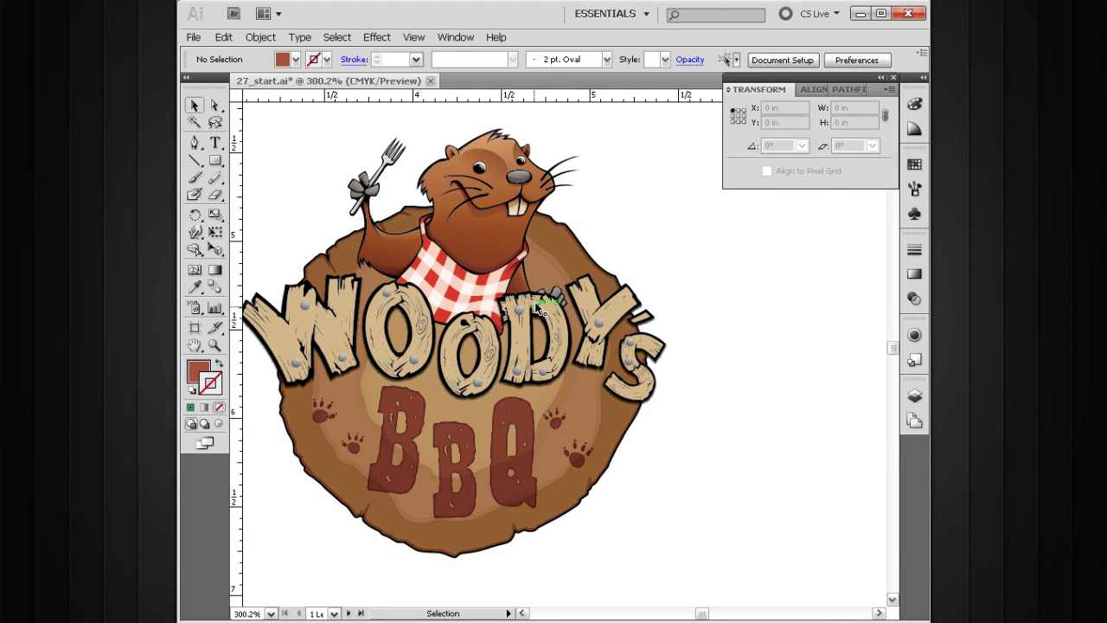
left_click(462, 327)
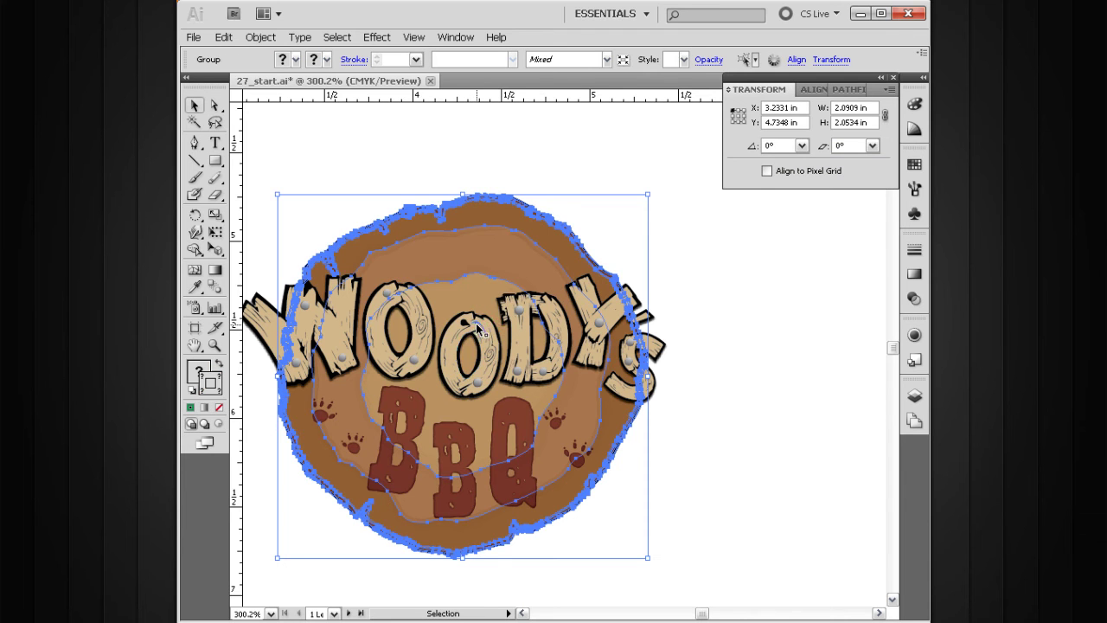
left_click(475, 324, "ctrl")
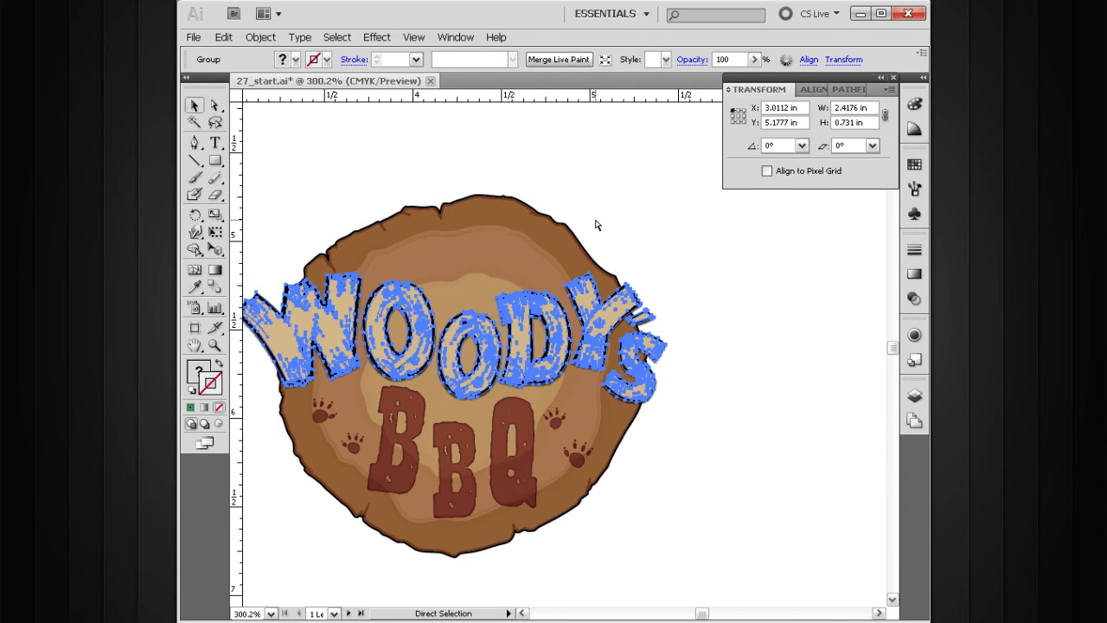
key("ctrl+alt+3")
left_click(652, 218)
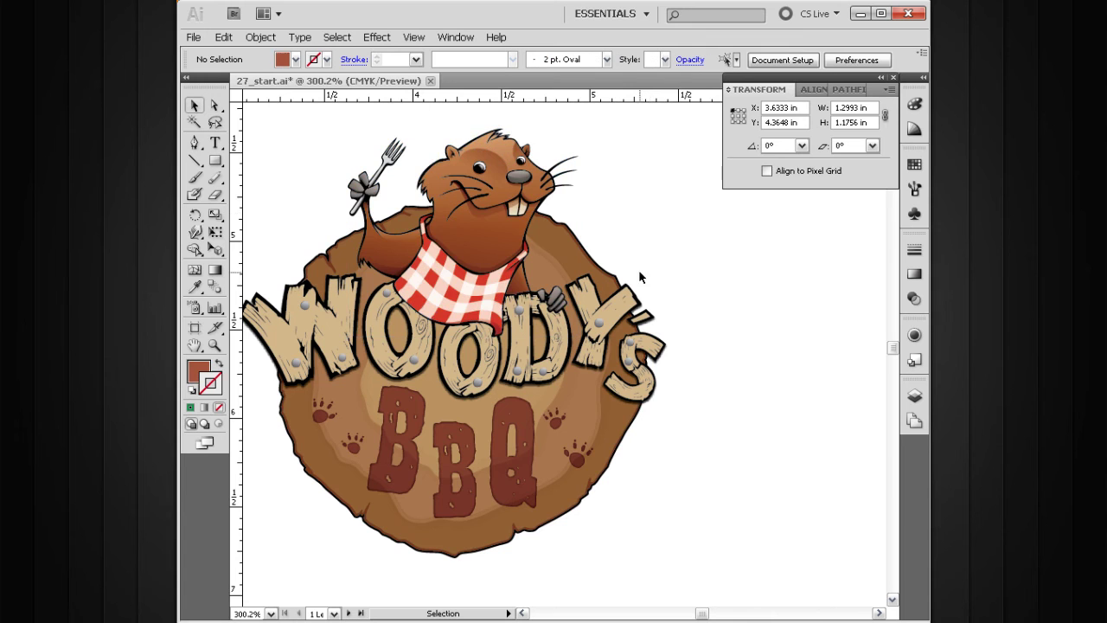
left_click_drag(490, 299, 511, 317)
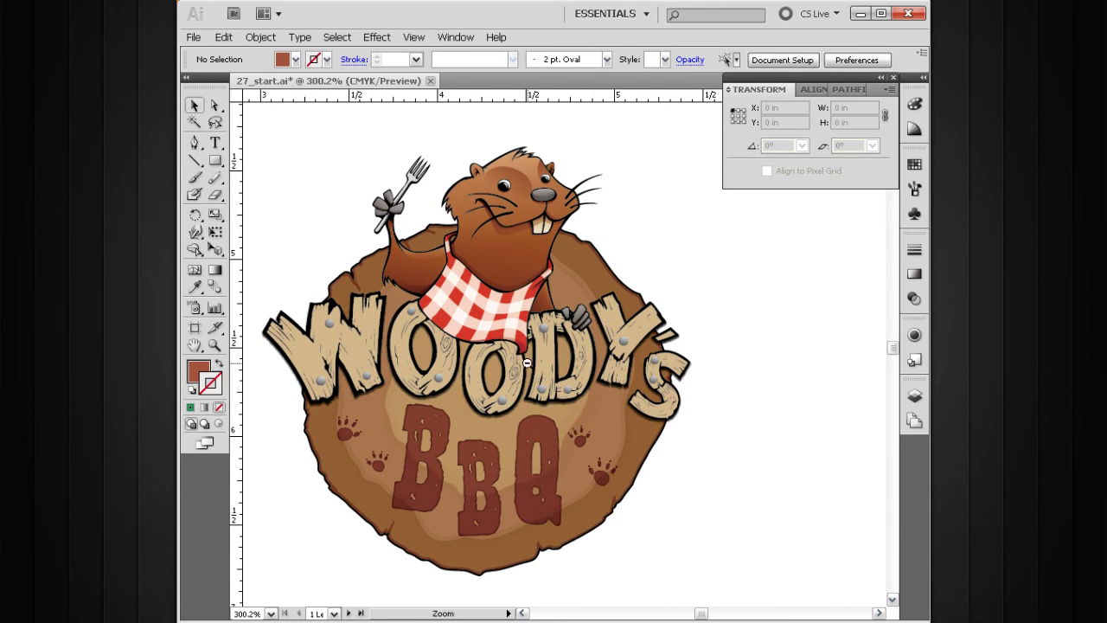
Cut the entire middle Woody's BBQ logo from the letterhead, including beaver, disc and lettering
key("ctrl+1")
left_click_drag(529, 277, 560, 357)
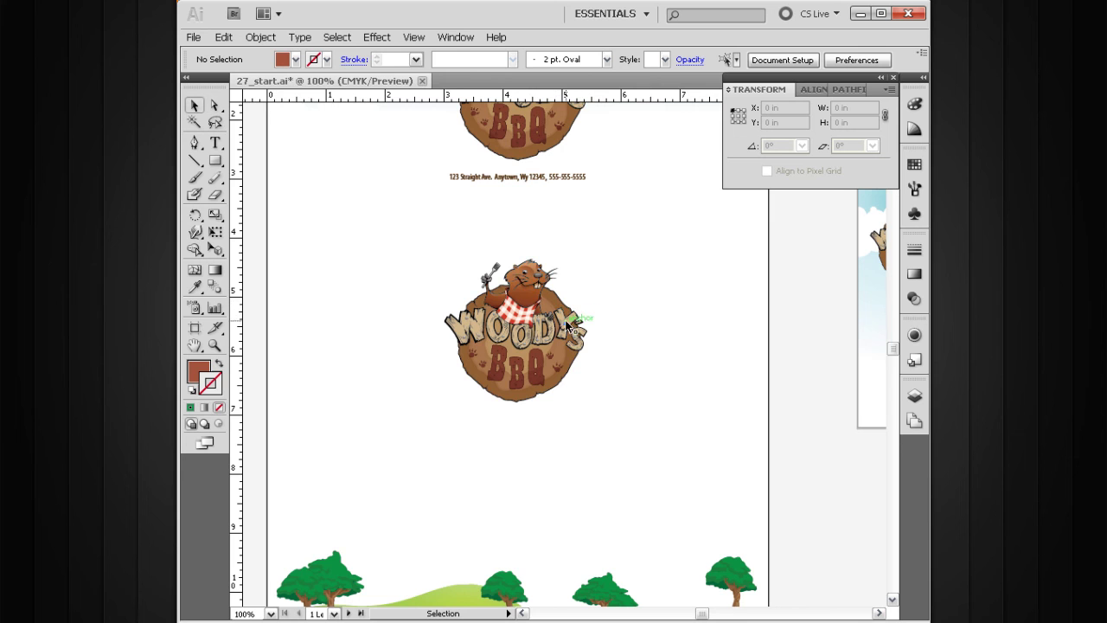
left_click_drag(609, 227, 420, 411)
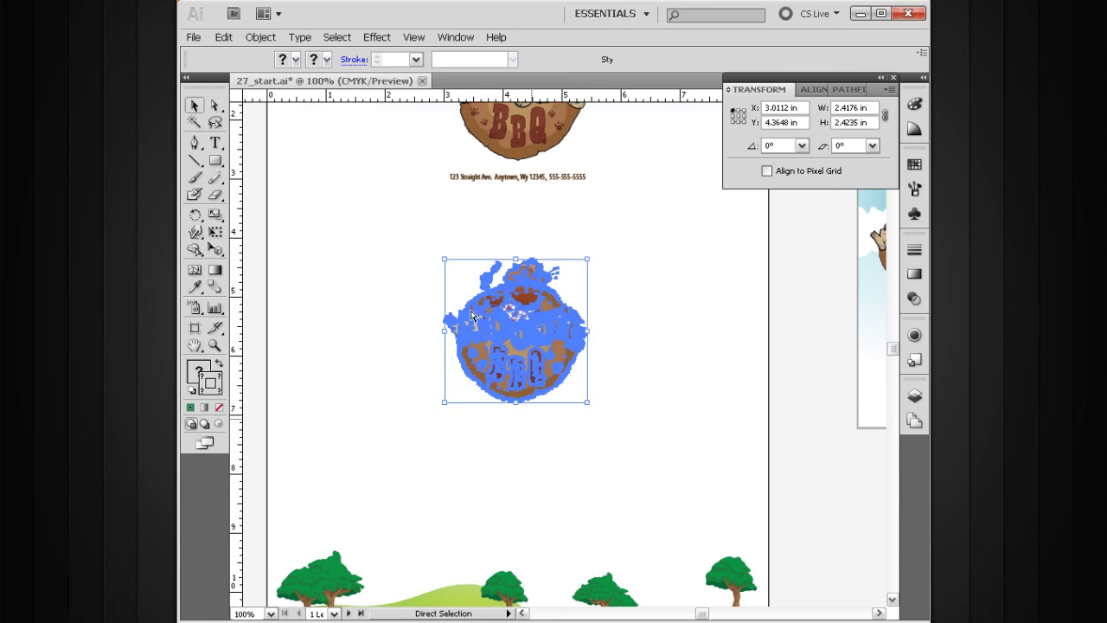
key("ctrl+x")
Paste the cut logo at its original relative position with Paste on All Artboards, and deselect the copies
left_click(571, 360, "ctrl+alt")
left_click_drag(581, 360, 556, 386)
left_click_drag(597, 342, 462, 365)
left_click_drag(382, 373, 512, 372)
left_click(223, 37)
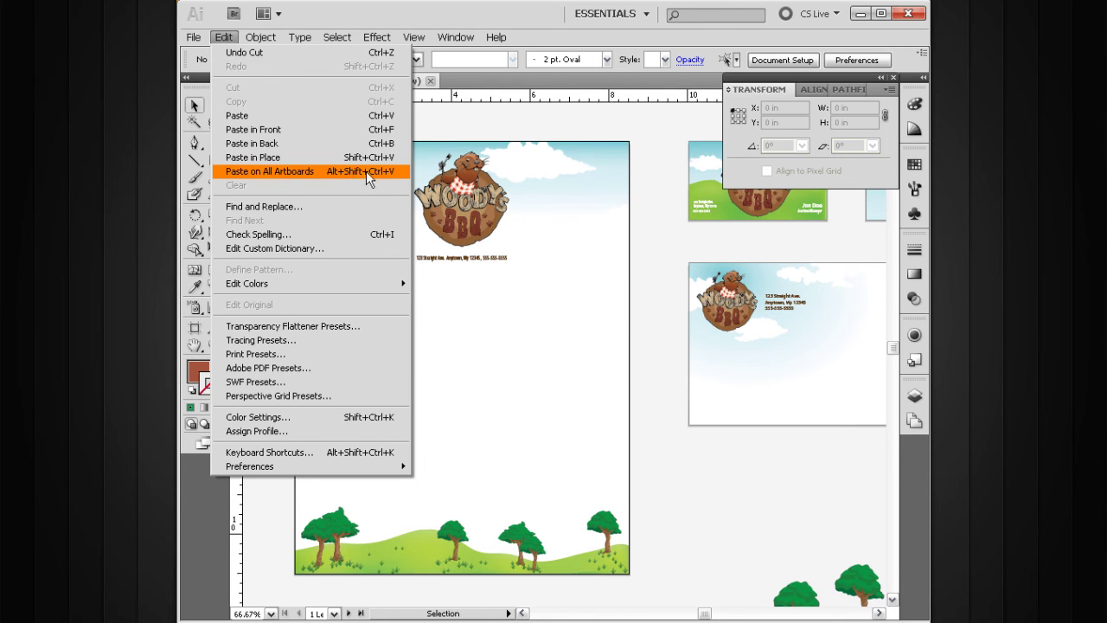
left_click(566, 313)
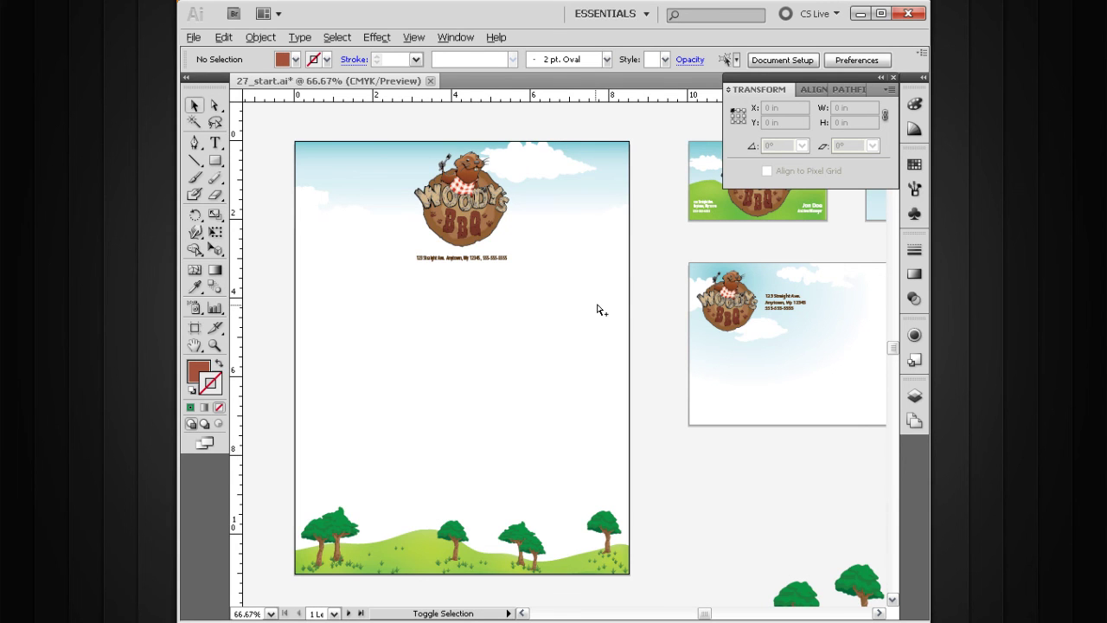
key("ctrl+v")
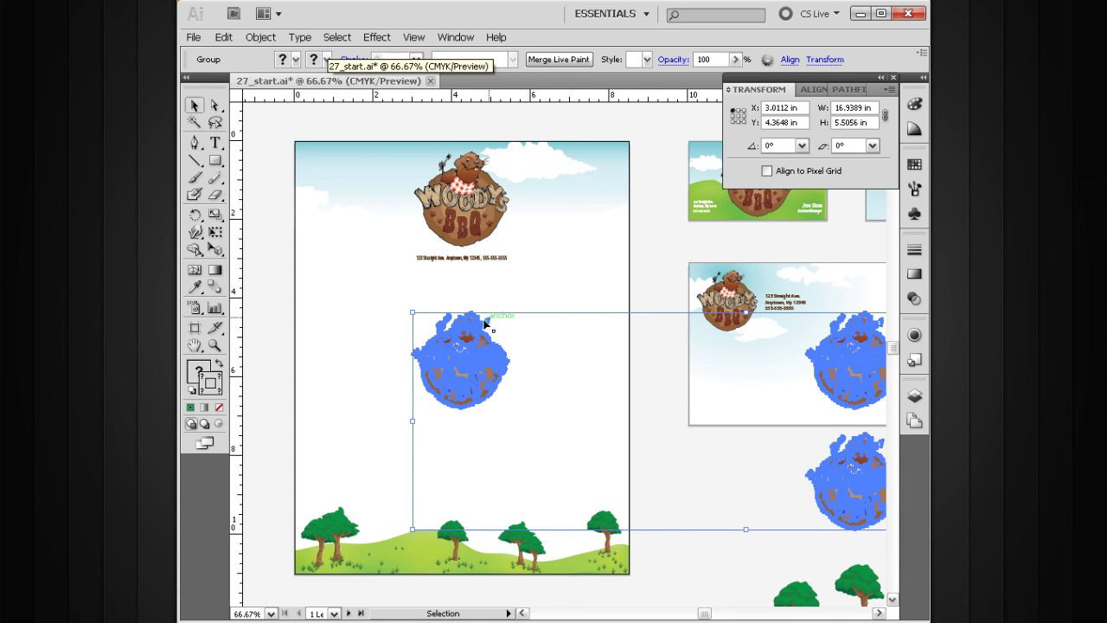
left_click(597, 288)
Compare the logo copies' positions across the letterhead, business card and envelope artboards, and undo the paste on all artboards
left_click_drag(638, 292, 563, 333)
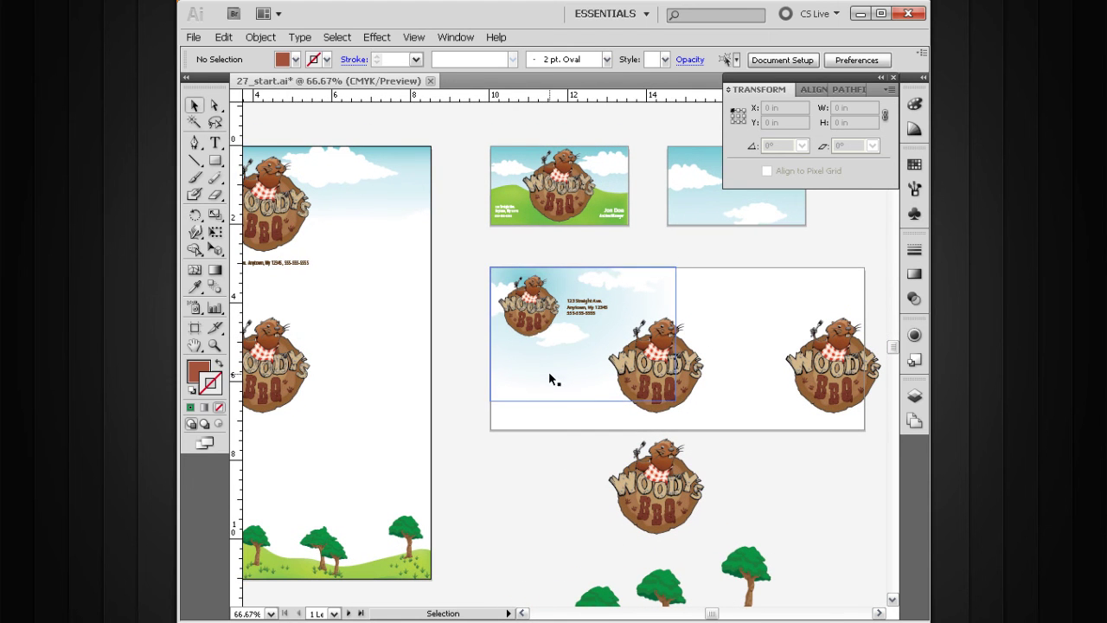
left_click_drag(628, 321, 735, 286)
left_click_drag(629, 317, 387, 318)
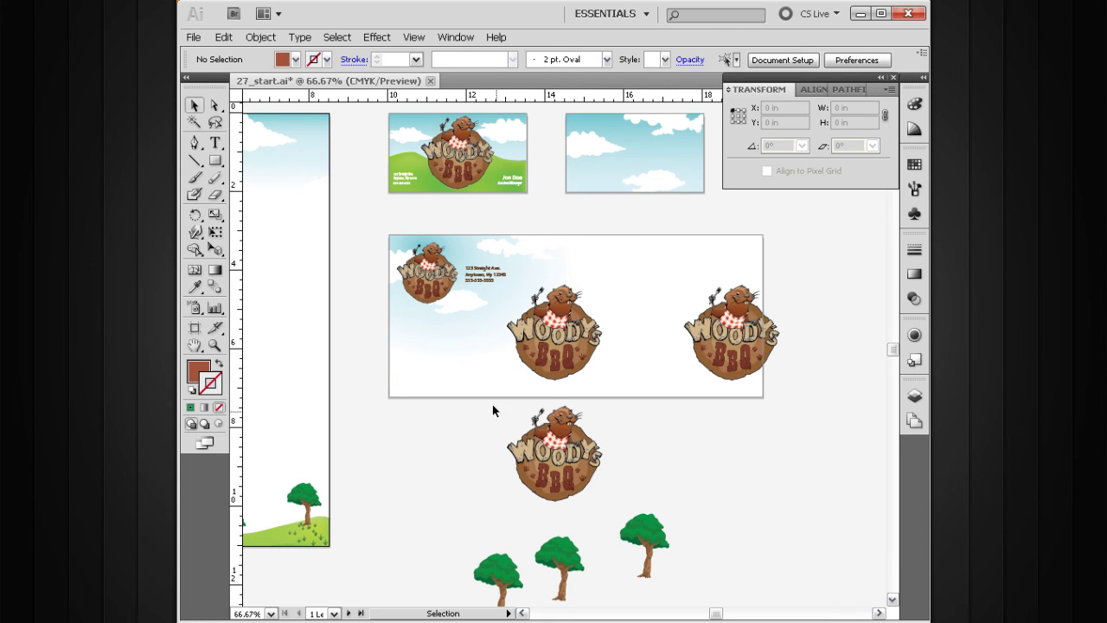
left_click_drag(427, 357, 563, 395)
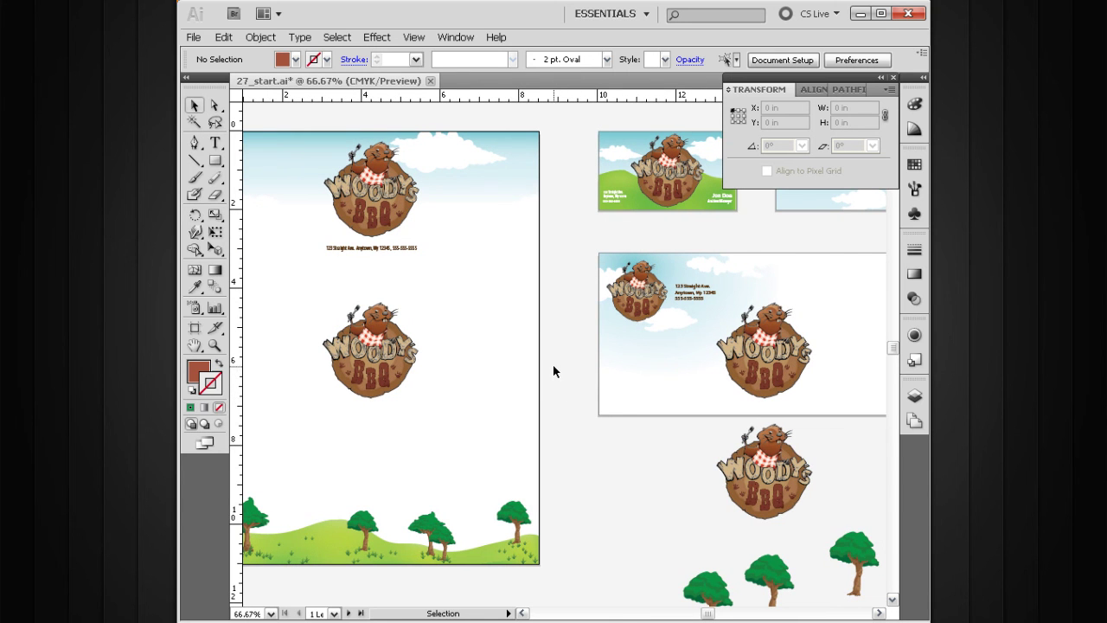
key("ctrl+z")
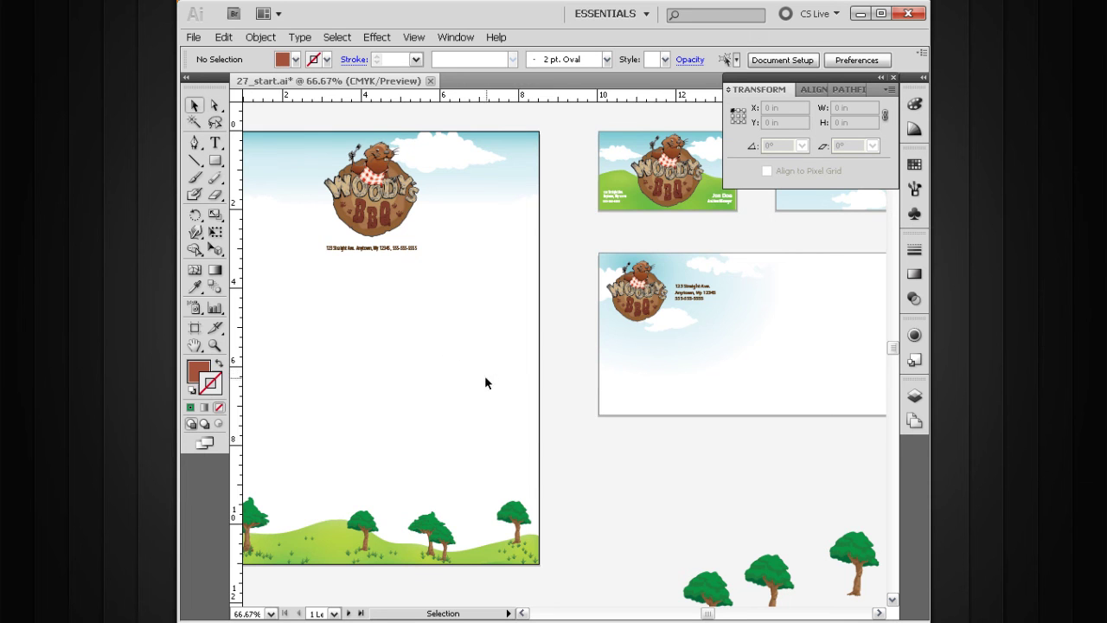
left_click_drag(467, 383, 545, 382)
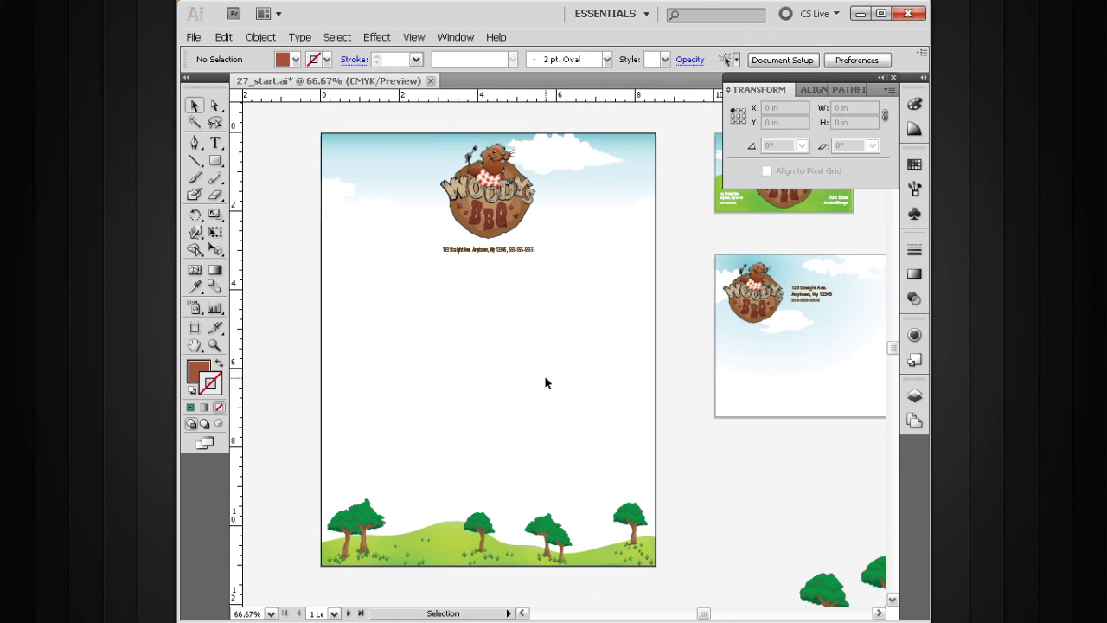